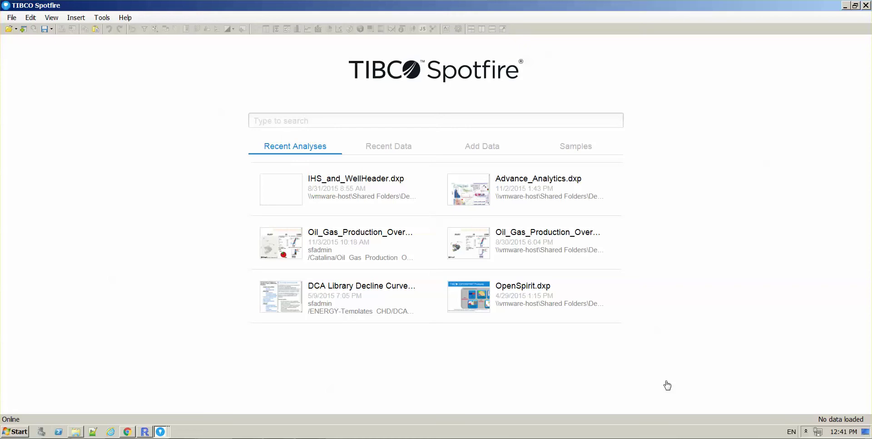
Open the IHS_and_WellHeader.dxp analysis from Recent Analyses
{"action": "left_click", "coordinate": [338, 196]}
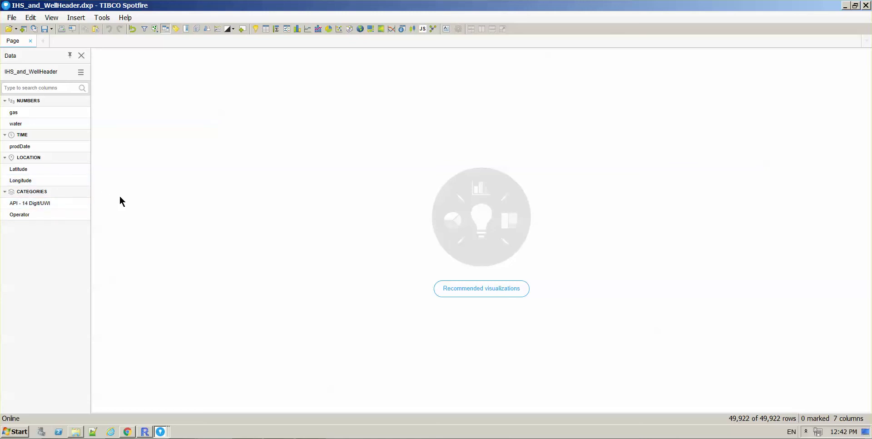
Get recommended visualizations for the Latitude and Longitude columns
{"action": "left_click", "coordinate": [255, 30]}
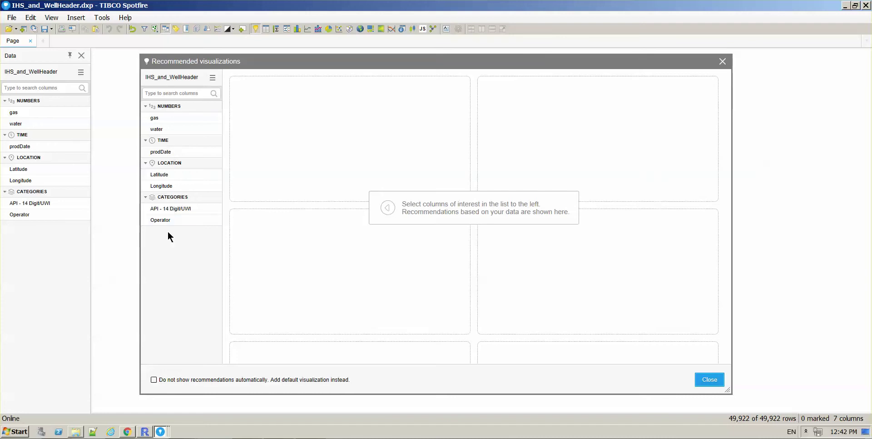
{"action": "left_click", "coordinate": [170, 174]}
{"action": "left_click", "coordinate": [167, 185]}
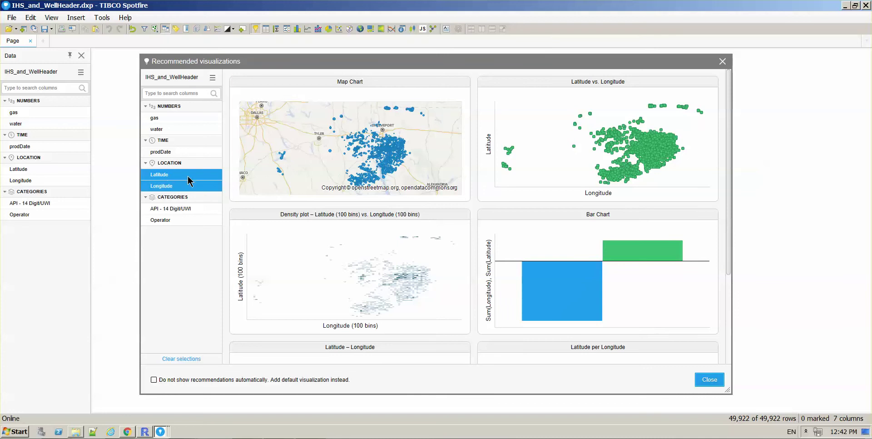
{"action": "mouse_move", "coordinate": [369, 145]}
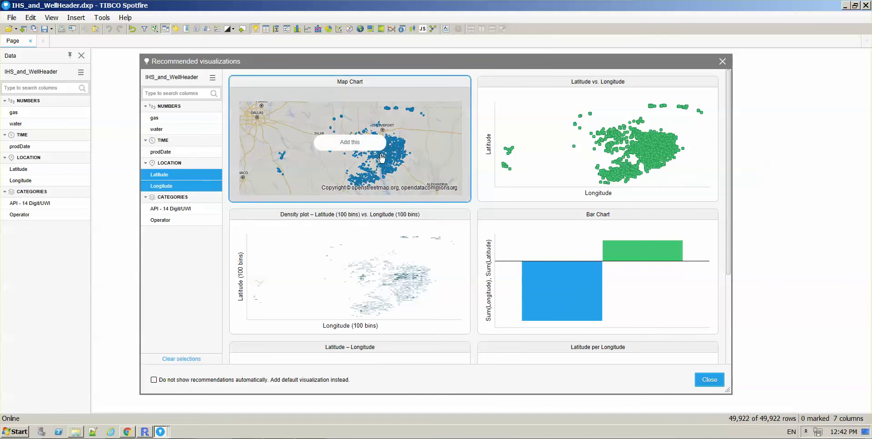
Add the recommended Map Chart, set marker Size by to (None) and use star-shaped markers
{"action": "left_click", "coordinate": [710, 379]}
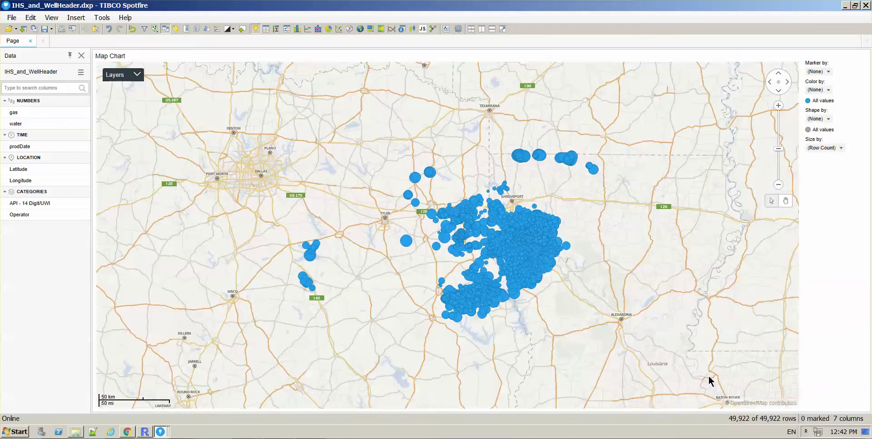
{"action": "left_click", "coordinate": [841, 148]}
{"action": "left_click", "coordinate": [822, 356]}
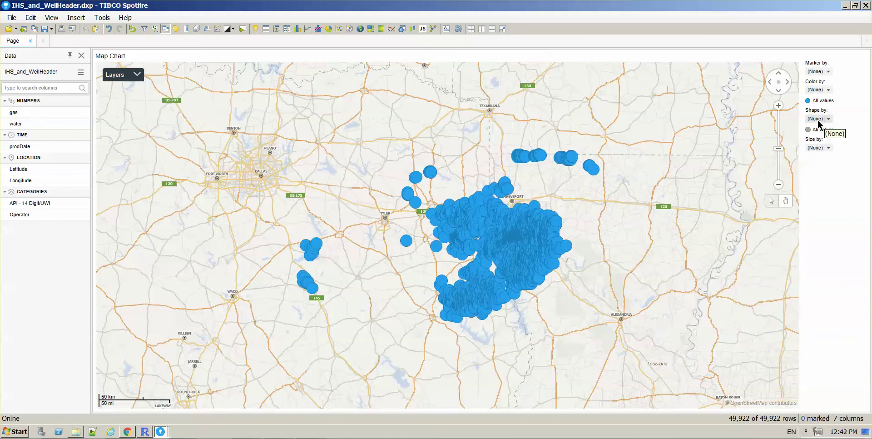
{"action": "left_click", "coordinate": [809, 131]}
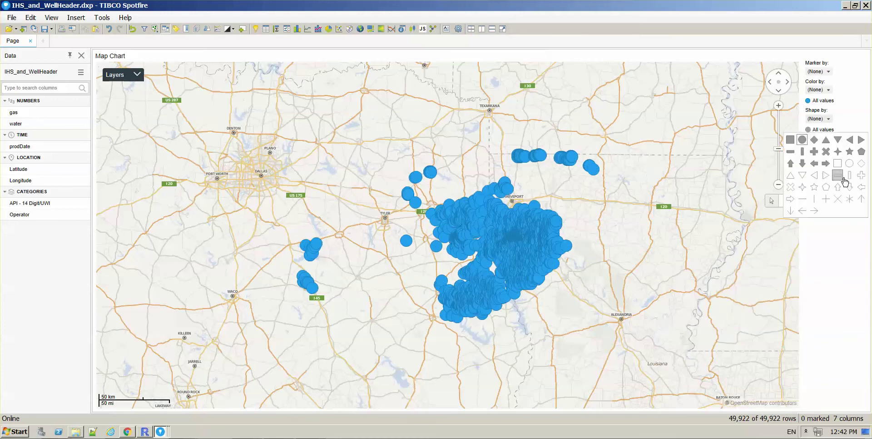
{"action": "left_click", "coordinate": [840, 156]}
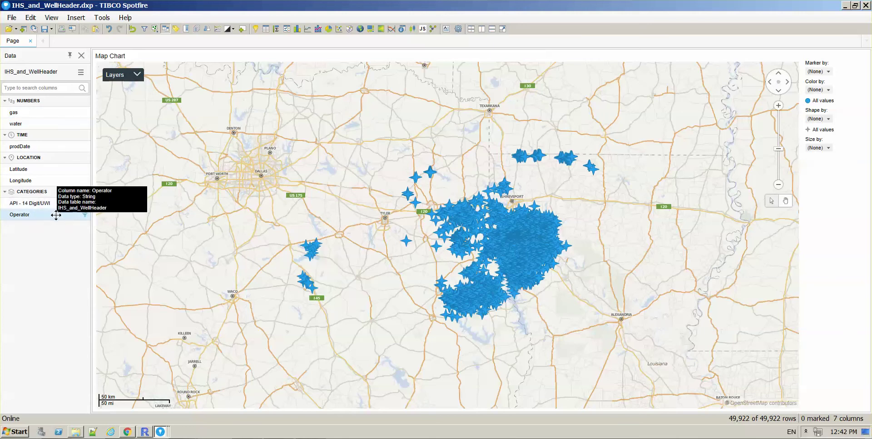
Color the well stars by Operator and mark the Beusa, Buffco, Cabot and Chevron wells
{"action": "left_click_drag", "start_coordinate": [55, 215], "coordinate": [396, 241]}
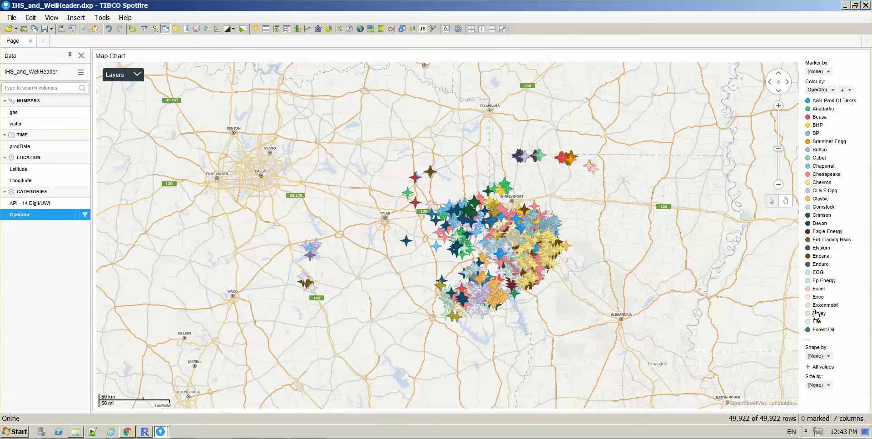
{"action": "left_click", "coordinate": [818, 118]}
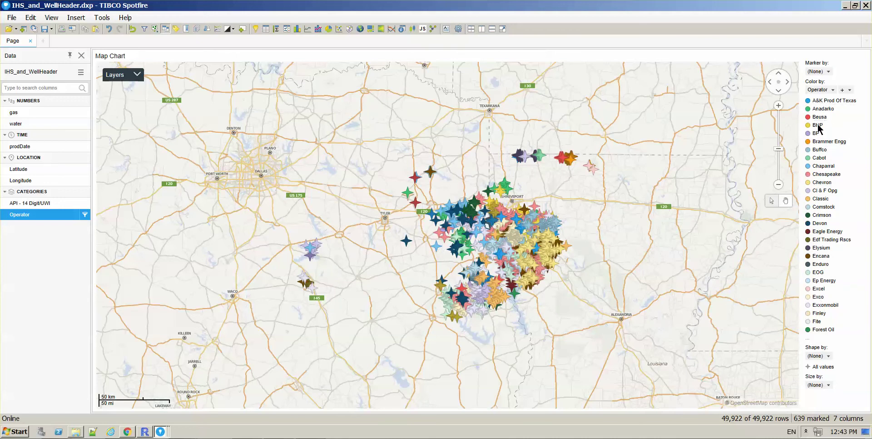
{"action": "left_click", "coordinate": [818, 150]}
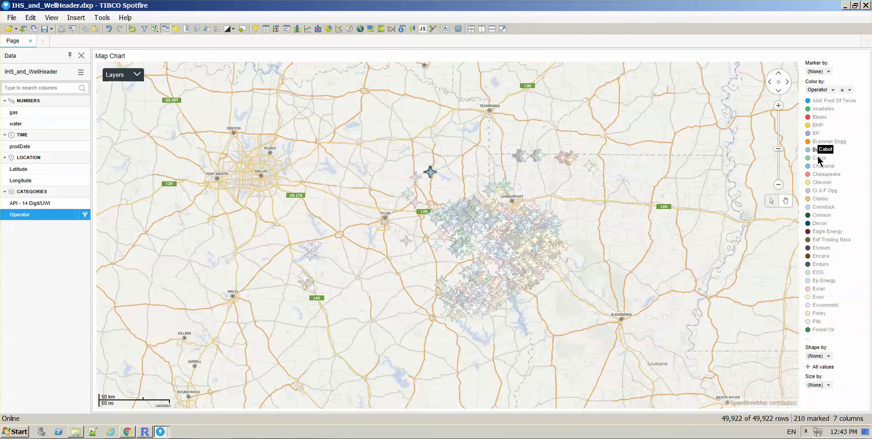
{"action": "left_click", "coordinate": [820, 160]}
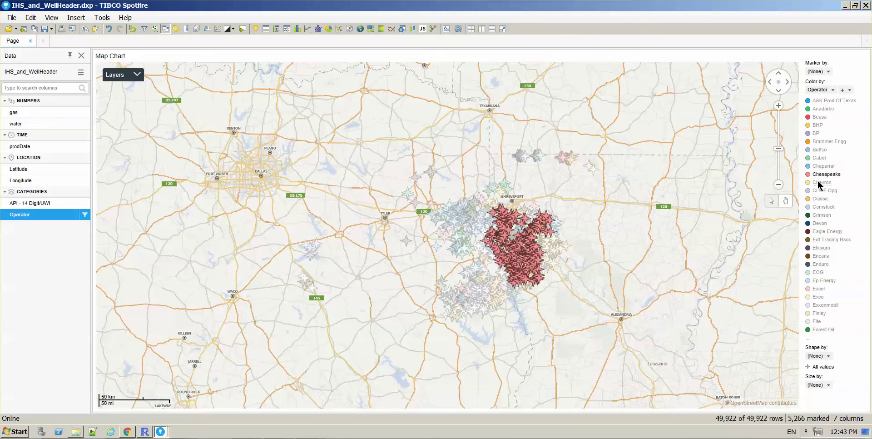
{"action": "left_click", "coordinate": [818, 181]}
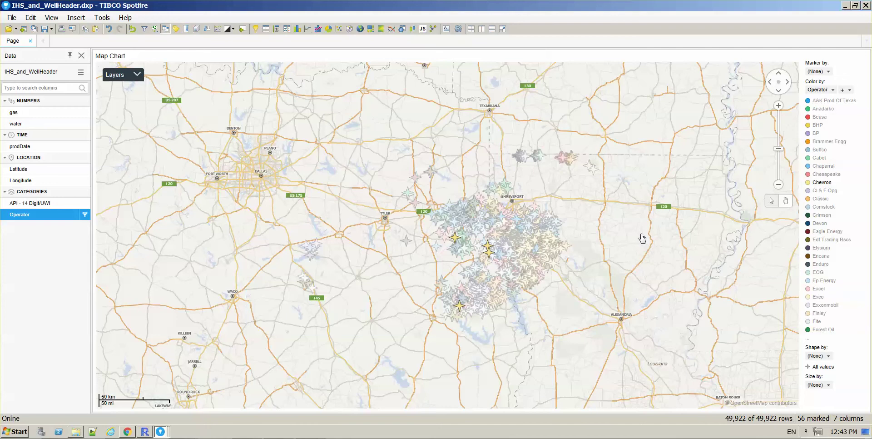
Clear the marking and filter Operator to BHP, then Brammer Engg, then Anadarko alone
{"action": "left_click", "coordinate": [629, 188]}
{"action": "left_click", "coordinate": [86, 219]}
{"action": "left_click", "coordinate": [115, 229]}
{"action": "left_click", "coordinate": [113, 244]}
{"action": "left_click", "coordinate": [115, 217]}
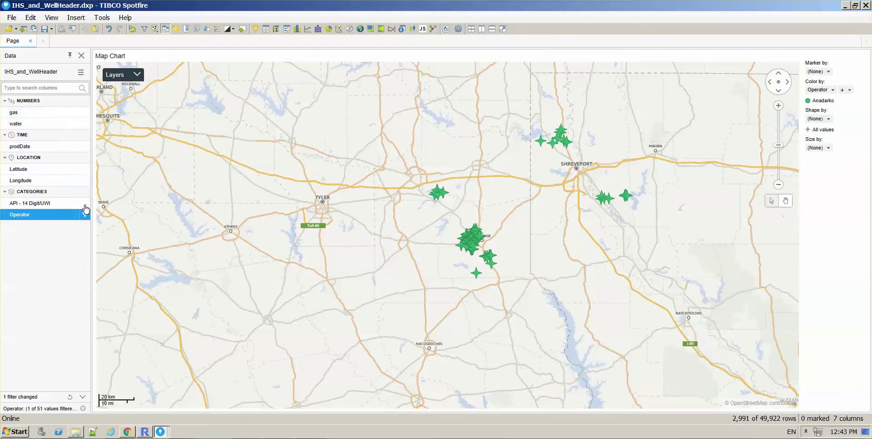
Limit the prodDate range filter to mid-2014 onward
{"action": "left_click", "coordinate": [85, 148]}
{"action": "left_click", "coordinate": [85, 147]}
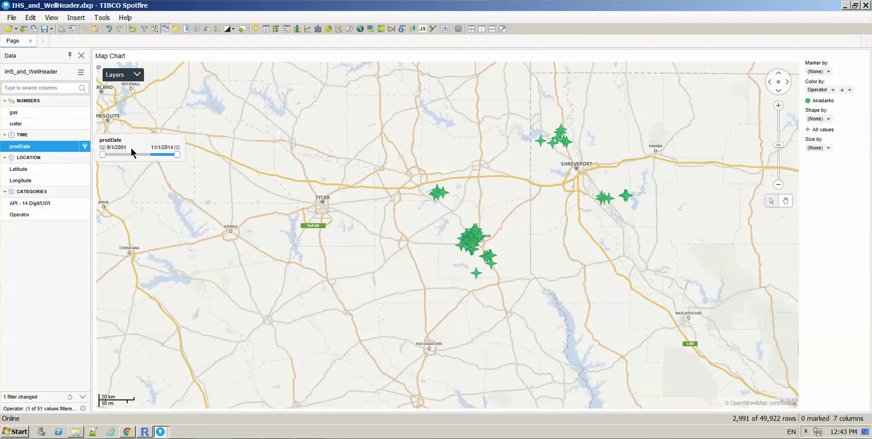
{"action": "left_click_drag", "start_coordinate": [126, 156], "coordinate": [97, 157]}
Reset filters, try Anadarko, BP and A&K Prod Of Texas, then select all 51 operators
{"action": "left_click", "coordinate": [70, 397]}
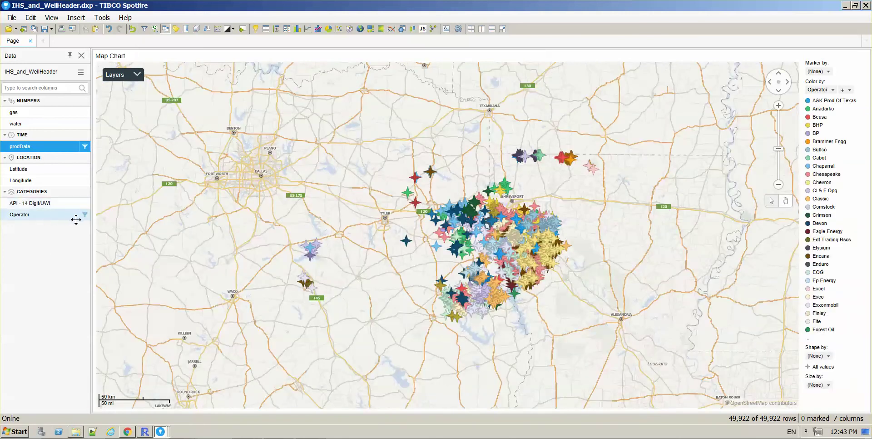
{"action": "left_click", "coordinate": [84, 214]}
{"action": "left_click", "coordinate": [117, 217]}
{"action": "left_click", "coordinate": [113, 236], "text": "ctrl"}
{"action": "left_click", "coordinate": [126, 209], "text": "ctrl"}
{"action": "left_click", "coordinate": [127, 203]}
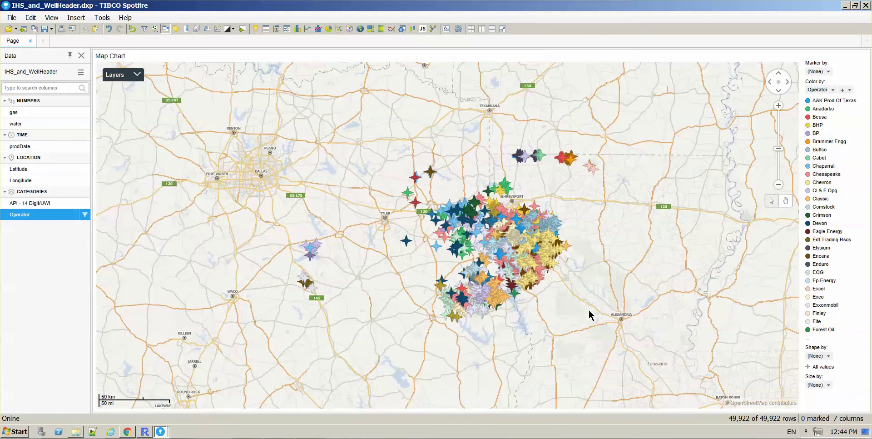
Lasso-mark the eastern well cluster and create a gas per Operator details bar chart
{"action": "mouse_move", "coordinate": [595, 221]}
{"action": "left_mouse_down"}
{"action": "mouse_move", "coordinate": [540, 217]}
{"action": "mouse_move", "coordinate": [481, 252]}
{"action": "mouse_move", "coordinate": [476, 307]}
{"action": "mouse_move", "coordinate": [553, 320]}
{"action": "mouse_move", "coordinate": [604, 241]}
{"action": "mouse_move", "coordinate": [596, 215]}
{"action": "left_mouse_up"}
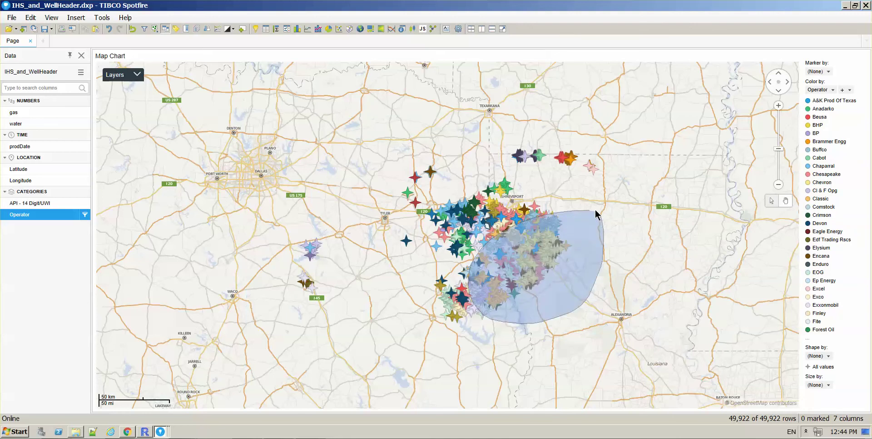
{"action": "left_click_drag", "start_coordinate": [596, 215], "coordinate": [596, 215]}
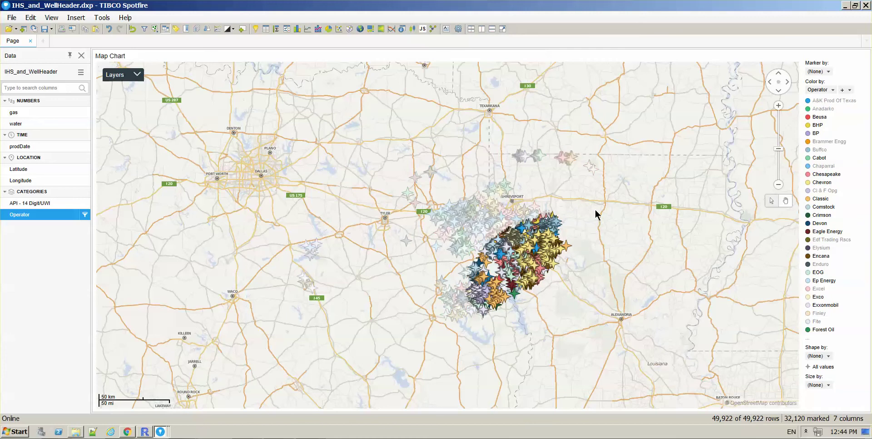
{"action": "right_click", "coordinate": [514, 250]}
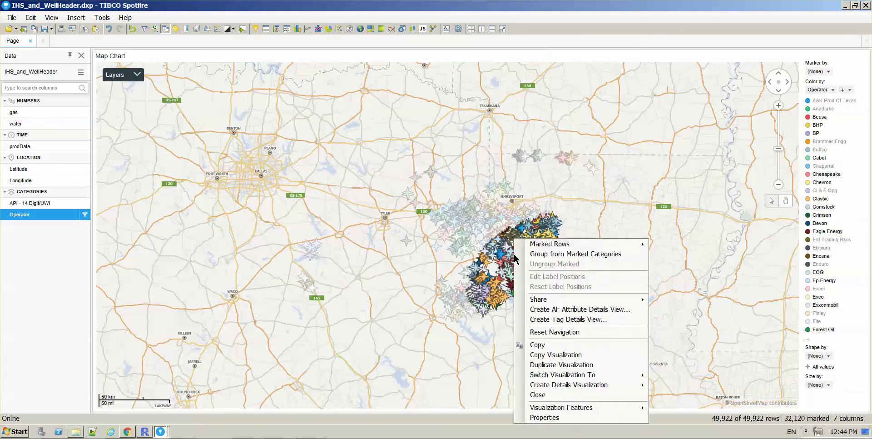
{"action": "mouse_move", "coordinate": [554, 390]}
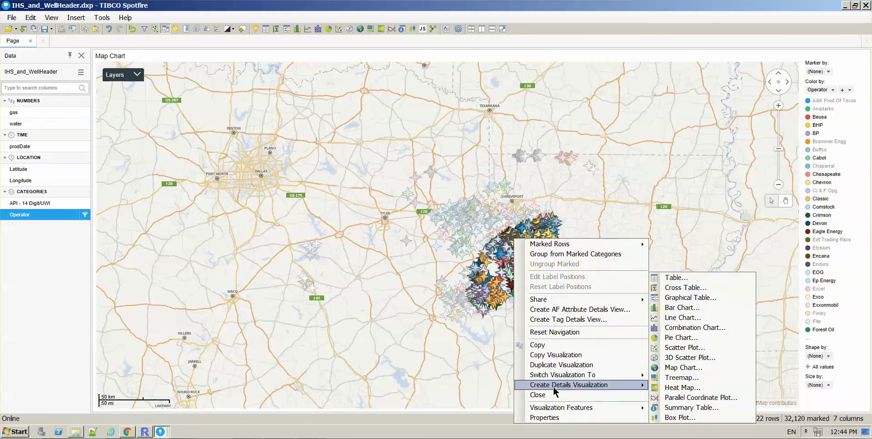
{"action": "left_click", "coordinate": [707, 328]}
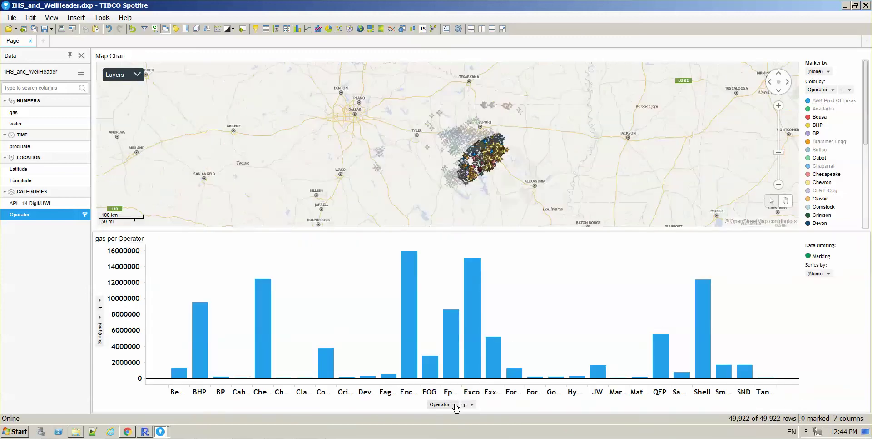
Set the chart's x-axis to prodDate Year
{"action": "left_click", "coordinate": [455, 404]}
{"action": "mouse_move", "coordinate": [457, 298]}
{"action": "left_click", "coordinate": [623, 265]}
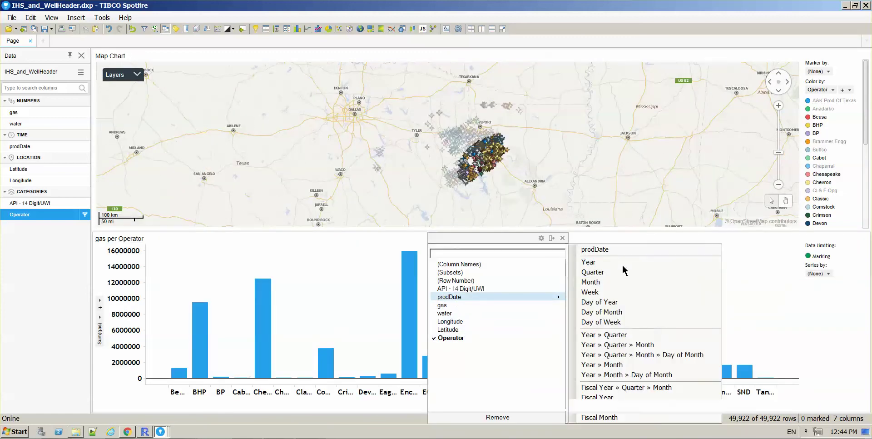
{"action": "left_click", "coordinate": [563, 238]}
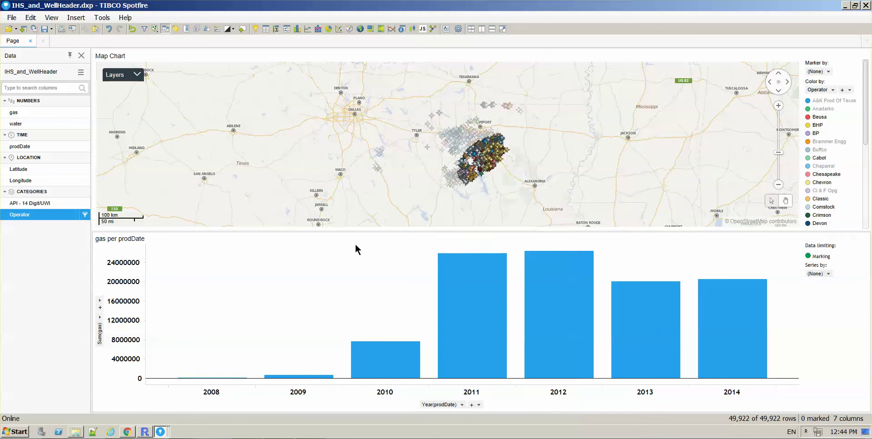
Plot Row Count, Sum(gas) and Sum(water) on the y-axis
{"action": "left_click", "coordinate": [100, 320]}
{"action": "left_click", "coordinate": [122, 264]}
{"action": "left_click", "coordinate": [238, 223]}
{"action": "left_click", "coordinate": [100, 304]}
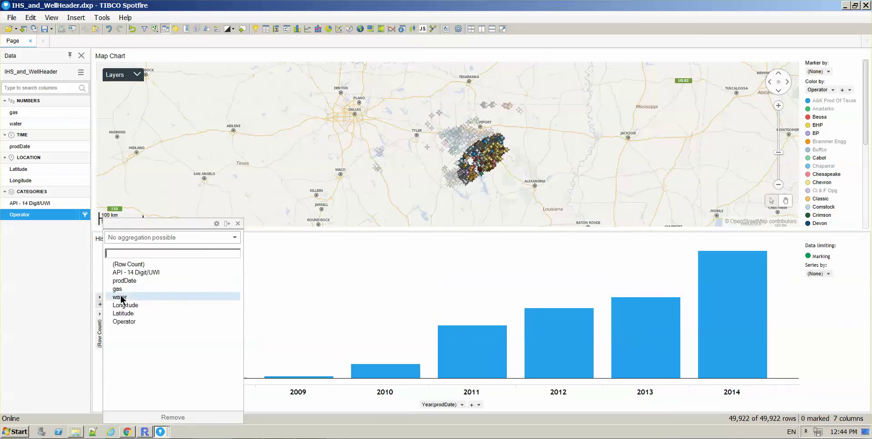
{"action": "left_click", "coordinate": [118, 289]}
{"action": "left_click", "coordinate": [238, 223]}
{"action": "left_click", "coordinate": [100, 282]}
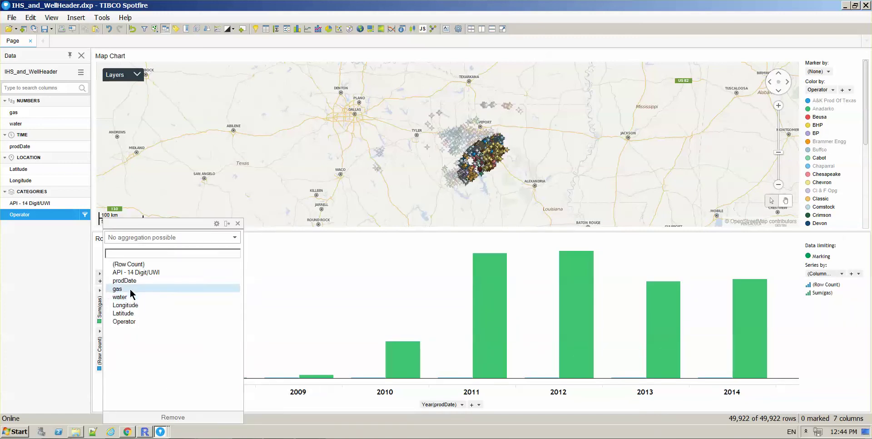
{"action": "left_click", "coordinate": [130, 296]}
{"action": "left_click", "coordinate": [237, 223]}
Enable multiple individual scales in the chart's Y-axis properties
{"action": "right_click", "coordinate": [312, 291]}
{"action": "left_click", "coordinate": [321, 418]}
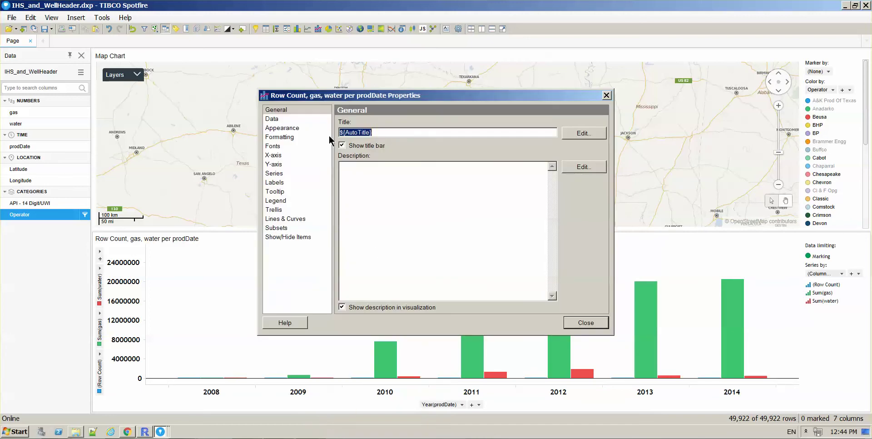
{"action": "left_click", "coordinate": [274, 165]}
{"action": "left_click", "coordinate": [364, 167]}
{"action": "scroll", "coordinate": [604, 190], "scroll_direction": "down", "scroll_amount": 1}
Put the Sum(gas) and Sum(water) scales on the right Y-axis and open gas display options
{"action": "left_click", "coordinate": [521, 265]}
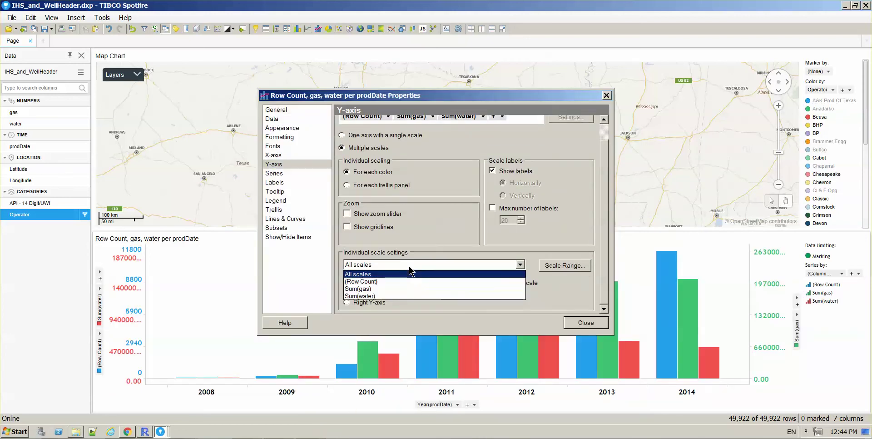
{"action": "left_click", "coordinate": [406, 281]}
{"action": "left_click", "coordinate": [370, 265]}
{"action": "left_click", "coordinate": [365, 289]}
{"action": "left_click", "coordinate": [377, 265]}
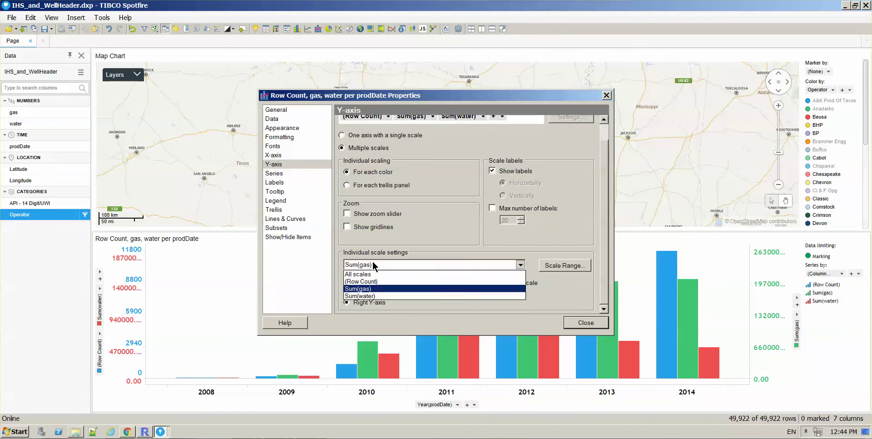
{"action": "left_click", "coordinate": [369, 298]}
{"action": "left_click", "coordinate": [359, 303]}
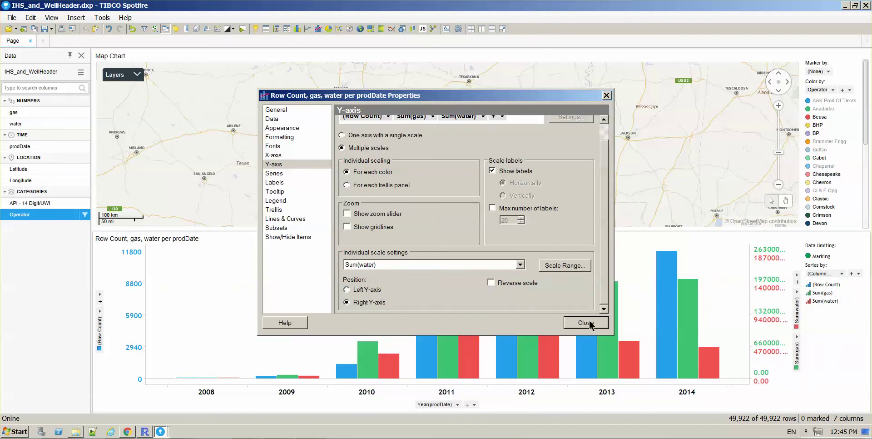
{"action": "left_click", "coordinate": [587, 323]}
{"action": "left_click", "coordinate": [809, 293]}
{"action": "left_click", "coordinate": [781, 309]}
Draw Sum(gas) and Sum(water) as lines and place the chart beside the map
{"action": "left_click", "coordinate": [780, 313]}
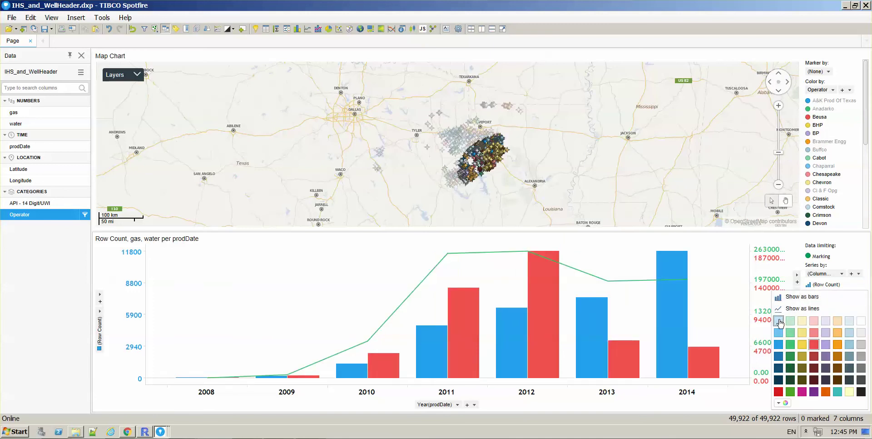
{"action": "left_click", "coordinate": [781, 320]}
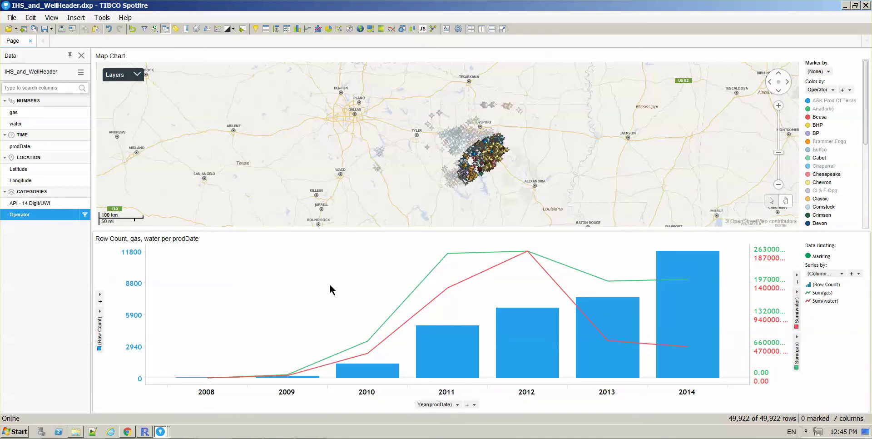
{"action": "left_click_drag", "start_coordinate": [304, 236], "coordinate": [652, 152]}
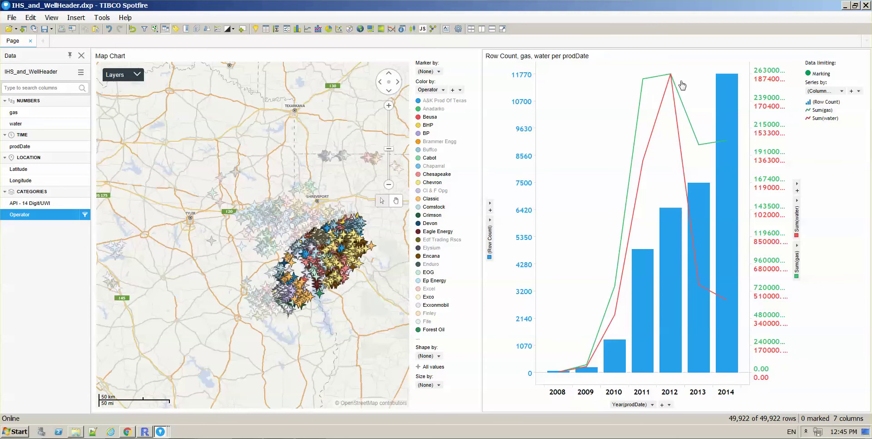
Color the Row Count bars yellow, the gas line red and the water line dark blue
{"action": "left_click", "coordinate": [810, 104]}
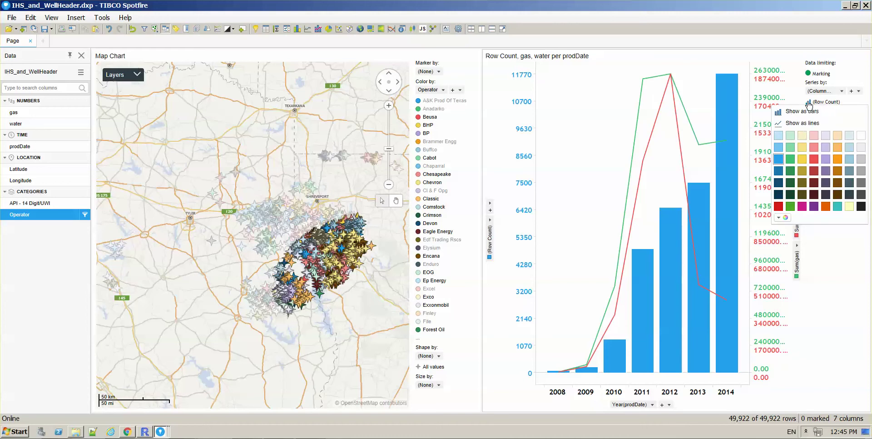
{"action": "left_click", "coordinate": [802, 159]}
{"action": "left_click", "coordinate": [810, 112]}
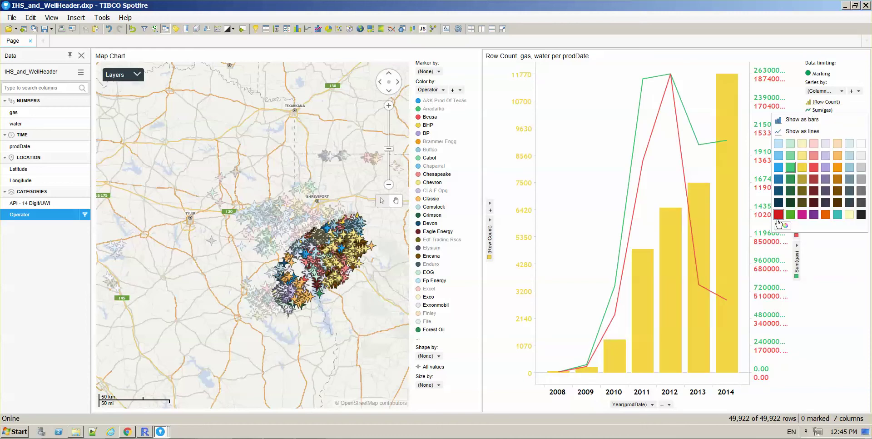
{"action": "left_click", "coordinate": [787, 156]}
{"action": "left_click", "coordinate": [808, 121]}
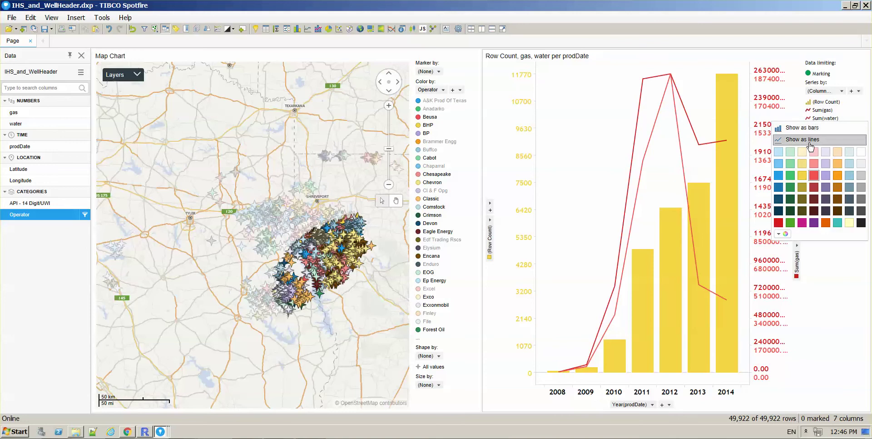
{"action": "left_click", "coordinate": [777, 206]}
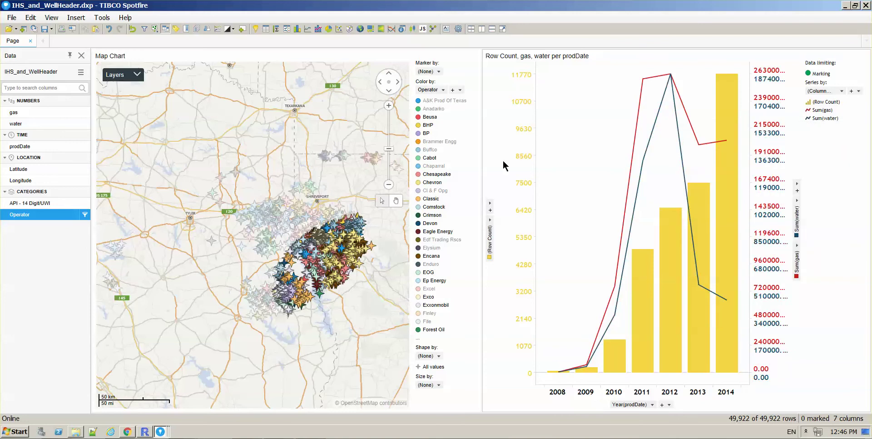
Get recommendations for gas and Operator and add the gas per Operator bar chart
{"action": "left_click", "coordinate": [256, 28]}
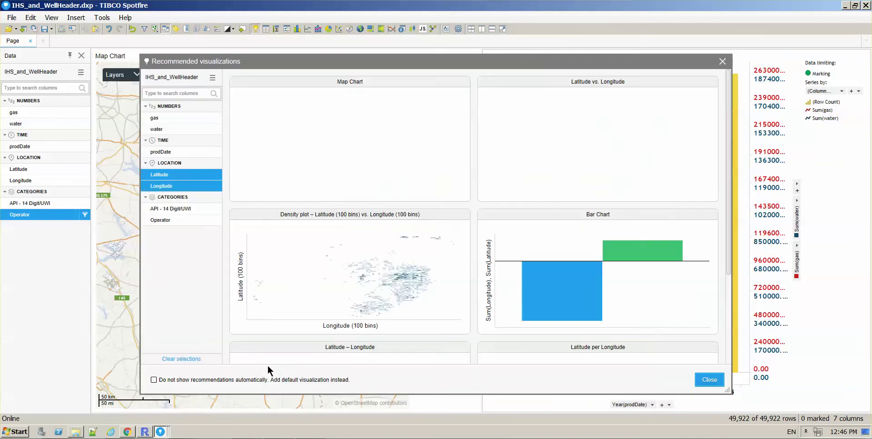
{"action": "left_click", "coordinate": [197, 363]}
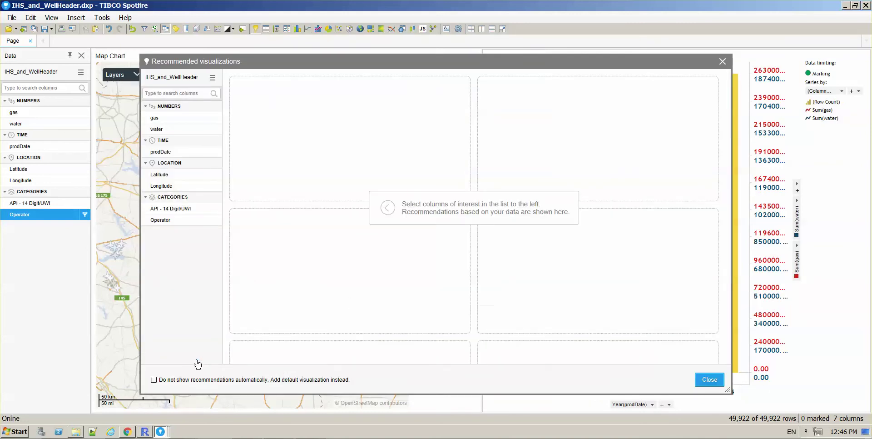
{"action": "left_click", "coordinate": [155, 119]}
{"action": "left_click", "coordinate": [176, 219]}
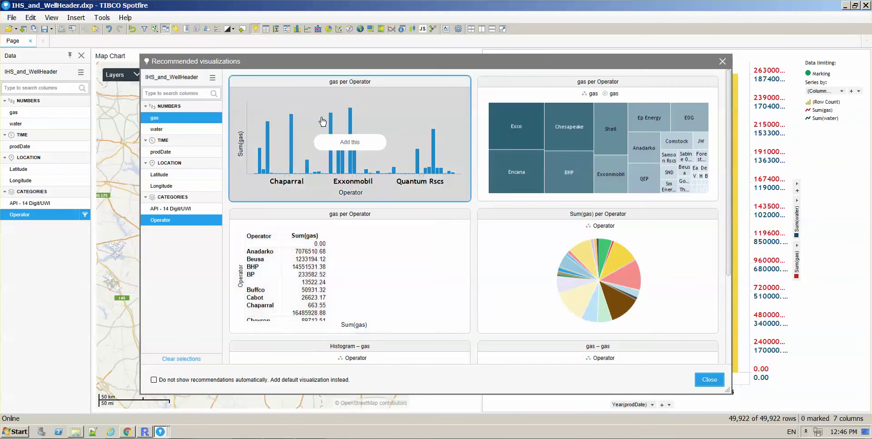
{"action": "left_click", "coordinate": [364, 144]}
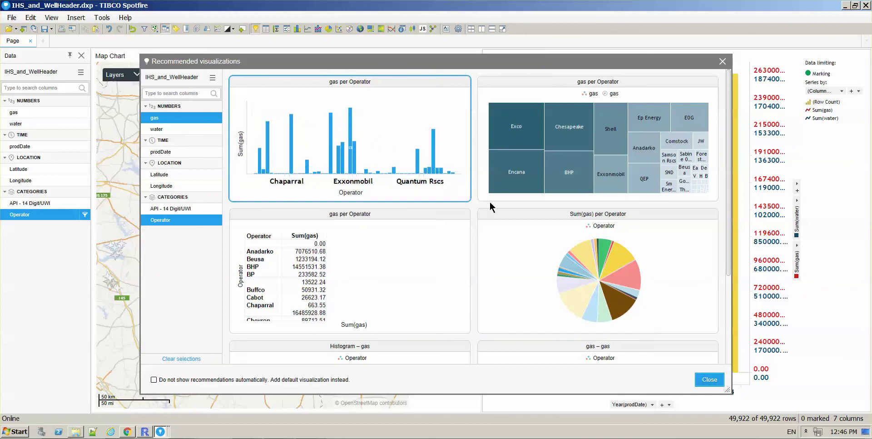
Dismiss the recommendations and move the production chart beside the map so the gas chart spans the top
{"action": "left_click", "coordinate": [711, 380]}
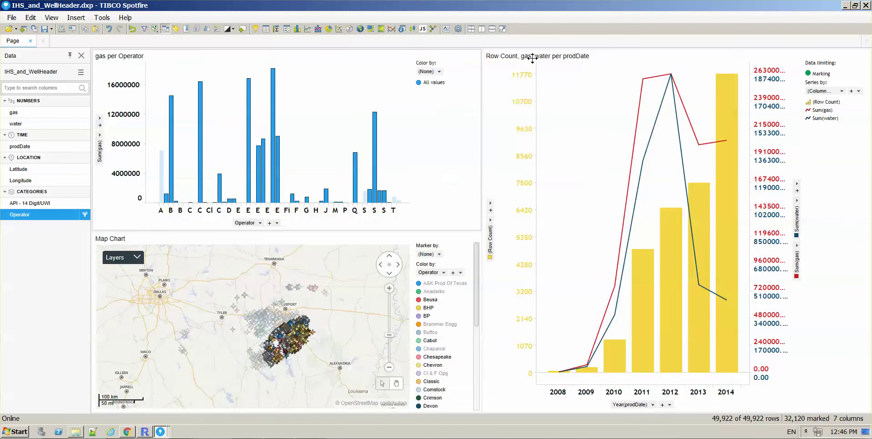
{"action": "left_click_drag", "start_coordinate": [527, 53], "coordinate": [455, 305]}
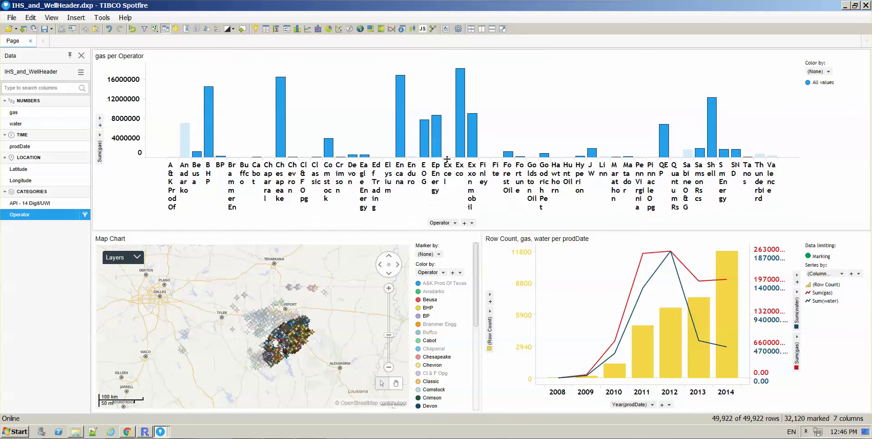
Make the operator axis labels vertical and sort the gas bars from highest to lowest
{"action": "right_click", "coordinate": [454, 173]}
{"action": "left_click", "coordinate": [477, 274]}
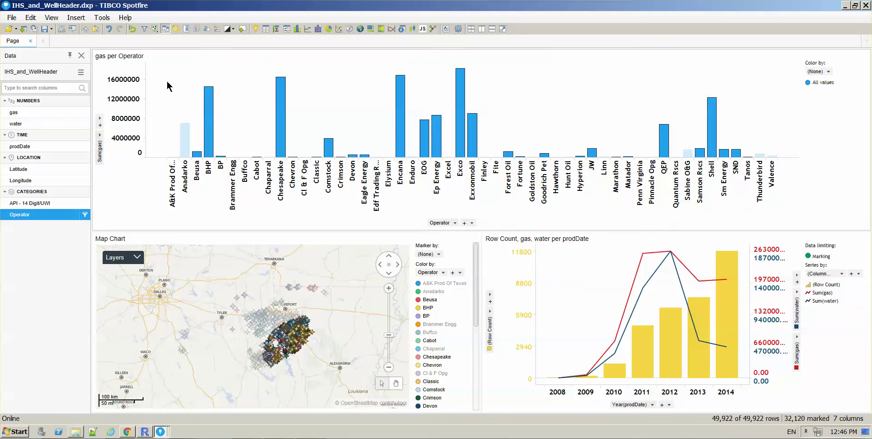
{"action": "right_click", "coordinate": [249, 85]}
{"action": "left_click", "coordinate": [283, 173]}
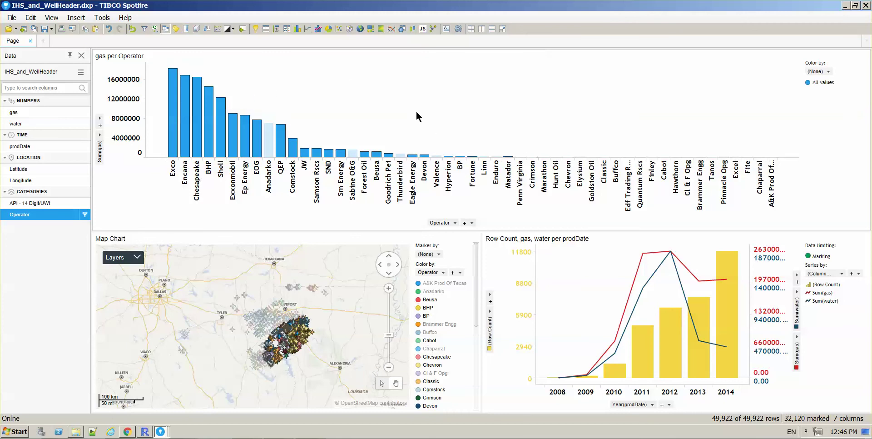
Mark the small operator bars from Eagle Energy onward and group them into a single 'Other' category
{"action": "left_click_drag", "start_coordinate": [415, 108], "coordinate": [808, 192]}
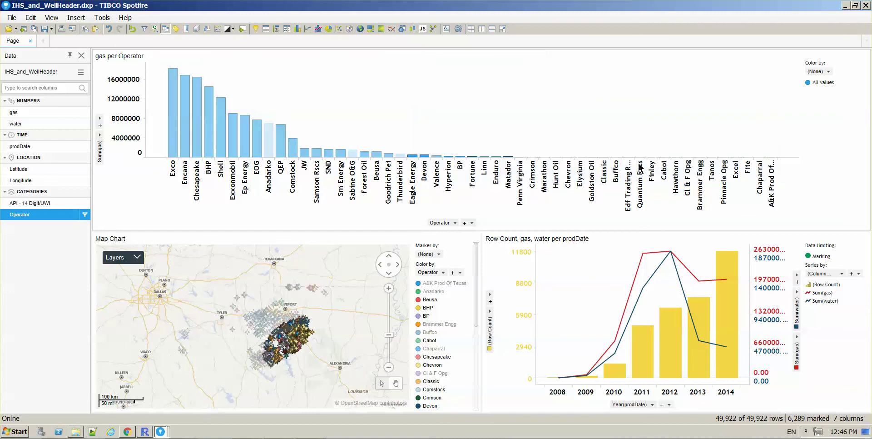
{"action": "right_click", "coordinate": [420, 156]}
{"action": "left_click", "coordinate": [482, 172]}
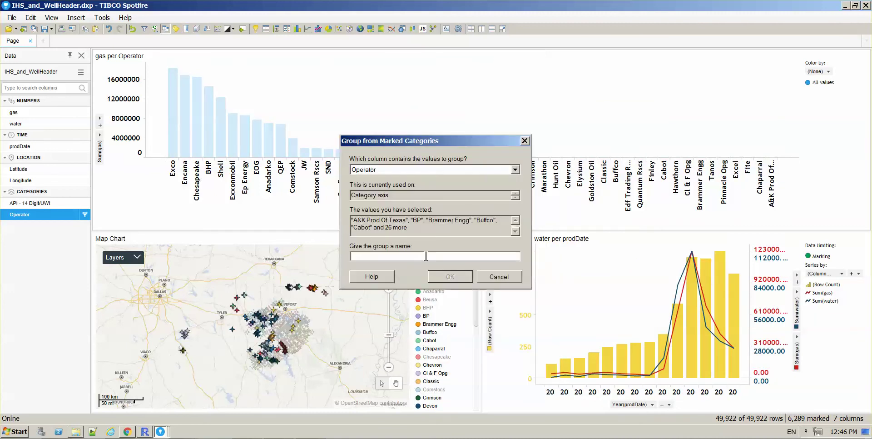
{"action": "type", "text": "Other"}
{"action": "left_click", "coordinate": [443, 278]}
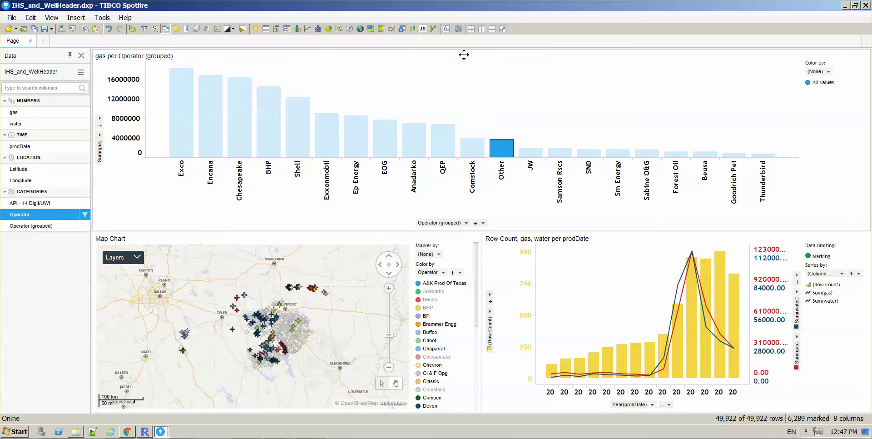
Dock the gas chart upper right, insert an operator graphical table and remove its sparkline column
{"action": "left_click_drag", "start_coordinate": [461, 54], "coordinate": [627, 237]}
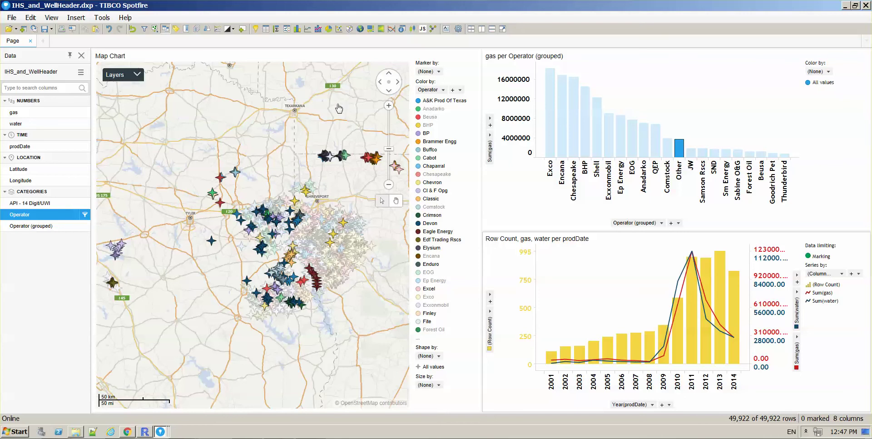
{"action": "left_click", "coordinate": [287, 29]}
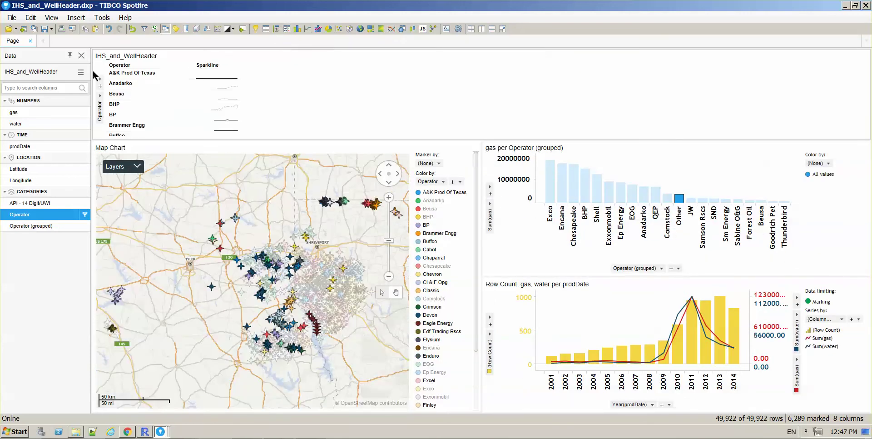
{"action": "right_click", "coordinate": [199, 104]}
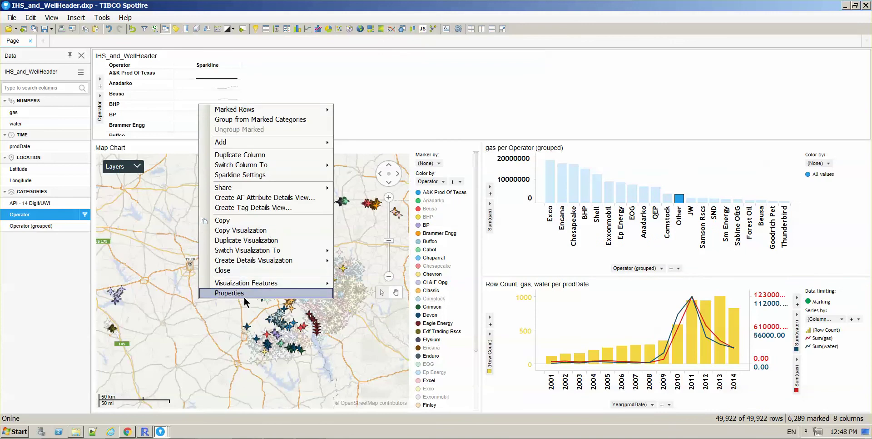
{"action": "left_click", "coordinate": [229, 293]}
{"action": "left_click", "coordinate": [276, 148]}
{"action": "left_click", "coordinate": [405, 174]}
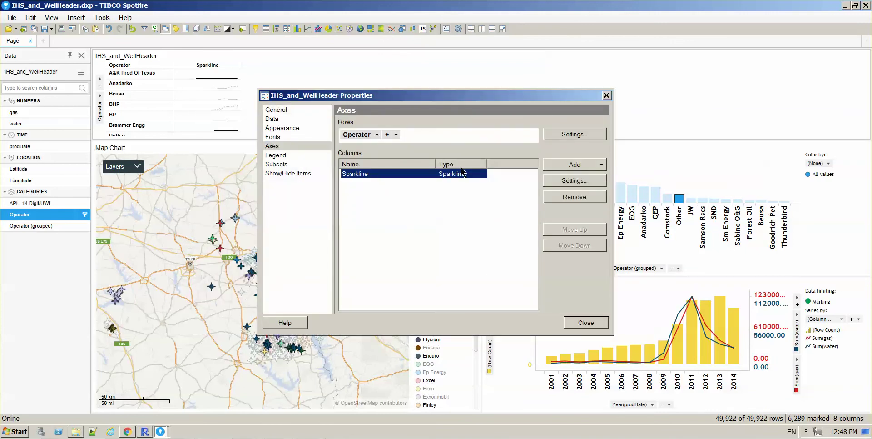
{"action": "left_click", "coordinate": [558, 197]}
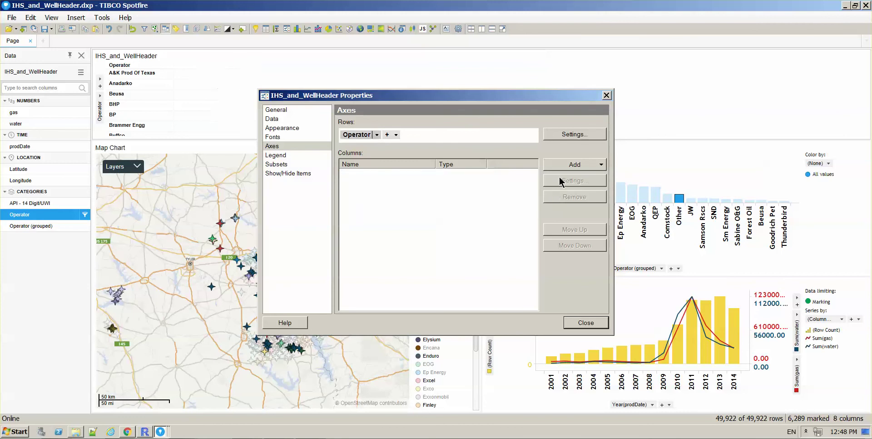
Add a Sum(gas) calculated value column formatted as Number with 0 decimals in short format, like 234k
{"action": "left_click", "coordinate": [568, 166]}
{"action": "left_click", "coordinate": [574, 187]}
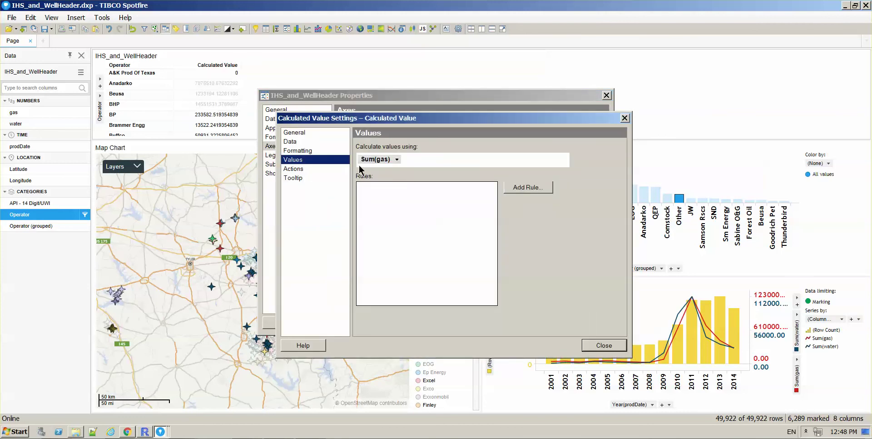
{"action": "left_click", "coordinate": [300, 150]}
{"action": "left_click", "coordinate": [368, 249]}
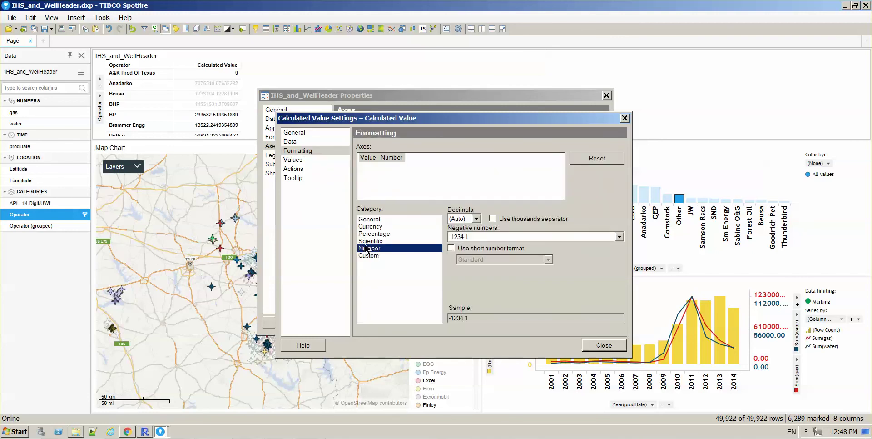
{"action": "left_click", "coordinate": [463, 219]}
{"action": "left_click", "coordinate": [456, 228]}
{"action": "left_click", "coordinate": [451, 248]}
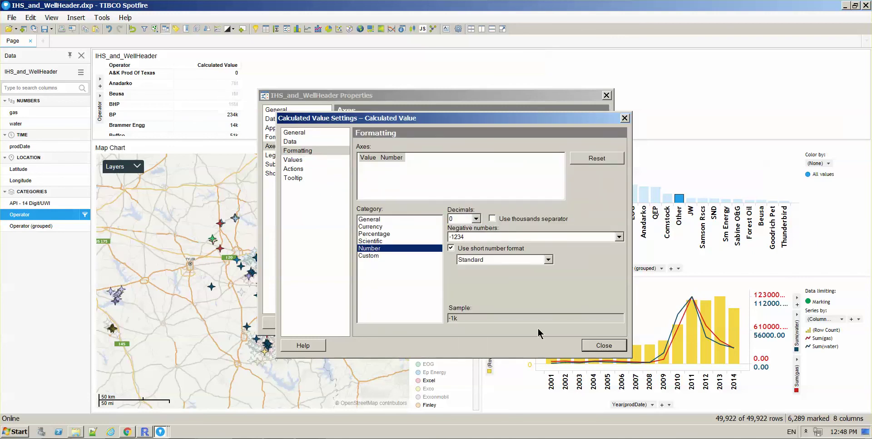
{"action": "left_click", "coordinate": [601, 346]}
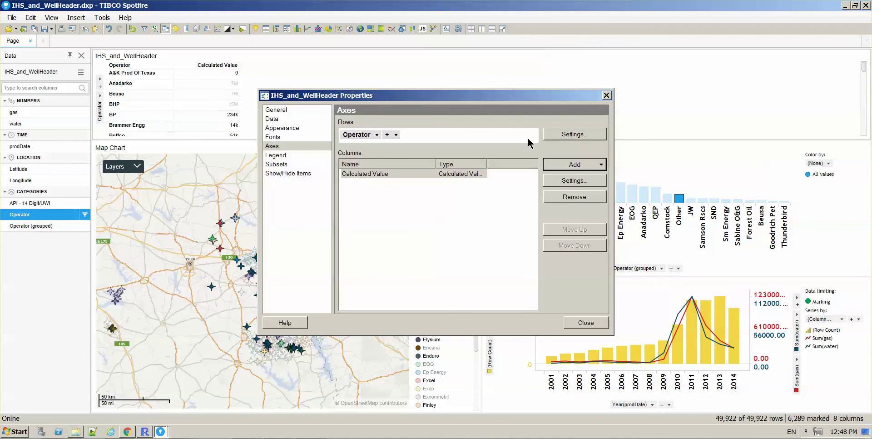
Add an icon column whose Top rule flags the 3 highest gas producers with a green star
{"action": "left_click", "coordinate": [575, 165]}
{"action": "left_click", "coordinate": [566, 196]}
{"action": "left_click", "coordinate": [481, 187]}
{"action": "type", "text": "3"}
{"action": "left_click", "coordinate": [361, 178]}
{"action": "left_click", "coordinate": [343, 257]}
{"action": "left_click", "coordinate": [361, 179]}
{"action": "left_click", "coordinate": [348, 260]}
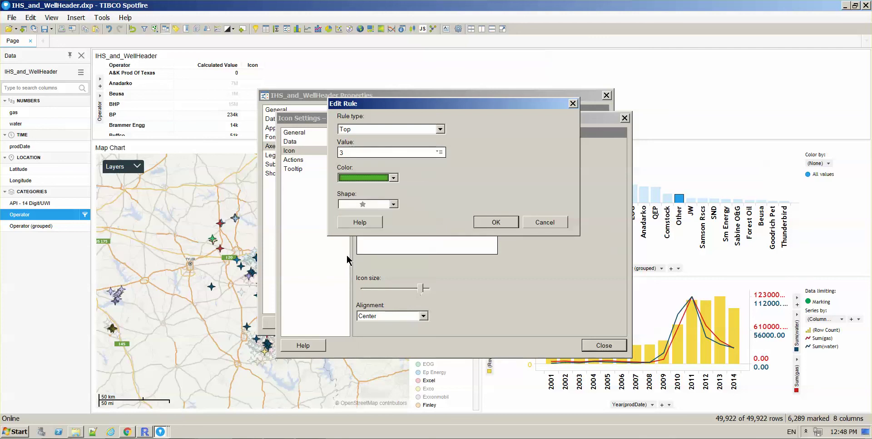
{"action": "left_click", "coordinate": [495, 222]}
Close the property dialogs and sort the table descending so Exco comes first
{"action": "left_click", "coordinate": [604, 345]}
{"action": "left_click", "coordinate": [585, 323]}
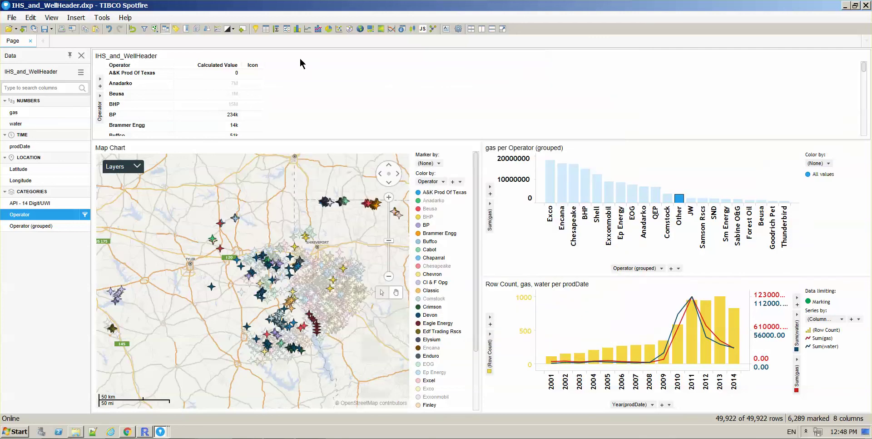
{"action": "left_click", "coordinate": [253, 65]}
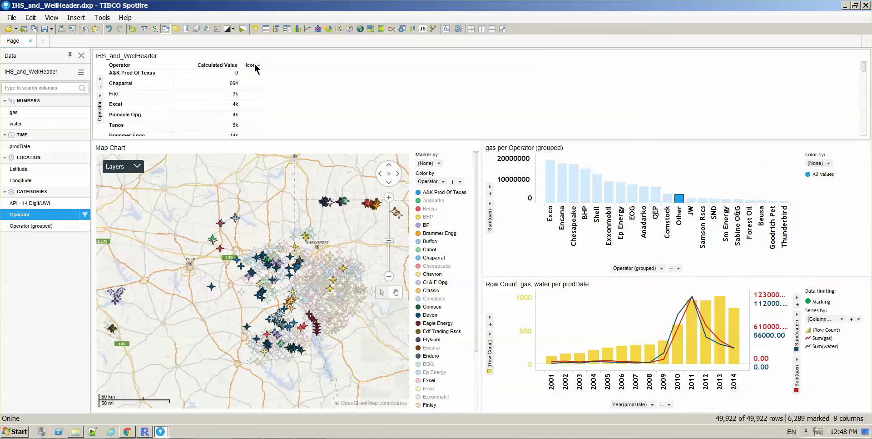
{"action": "left_click", "coordinate": [306, 102]}
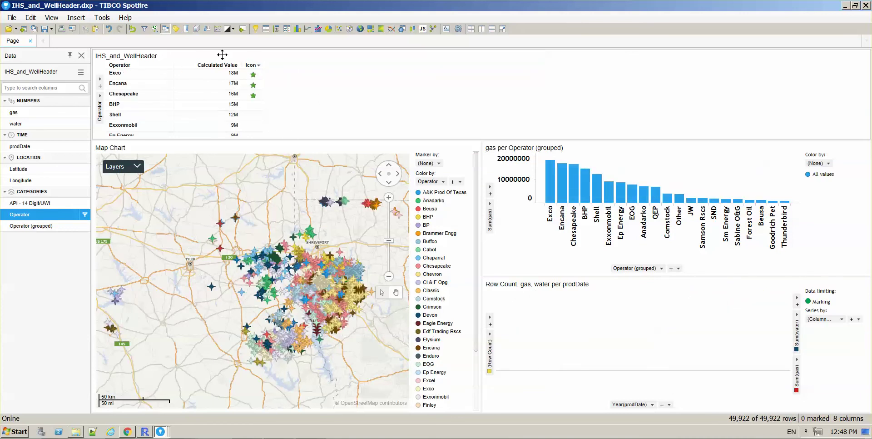
Place the table left of the gas chart and lasso the central well cluster, marking 13,320 rows
{"action": "left_click_drag", "start_coordinate": [219, 55], "coordinate": [538, 203]}
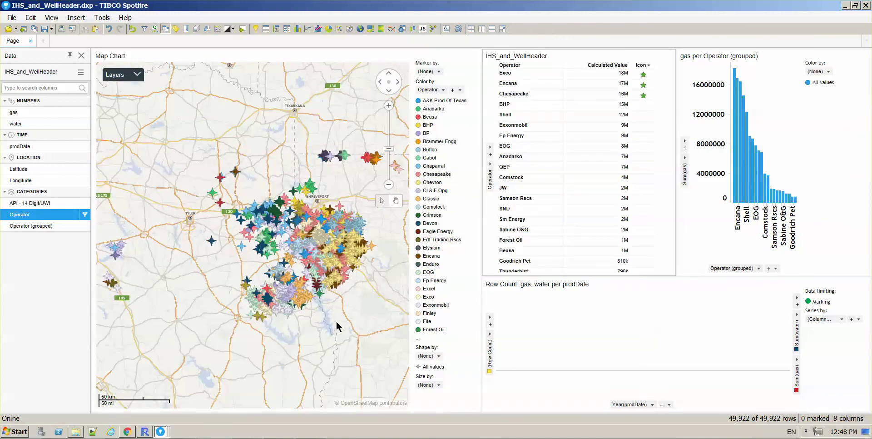
{"action": "mouse_move", "coordinate": [249, 283]}
{"action": "left_mouse_down"}
{"action": "mouse_move", "coordinate": [318, 285]}
{"action": "mouse_move", "coordinate": [252, 269]}
{"action": "left_mouse_up"}
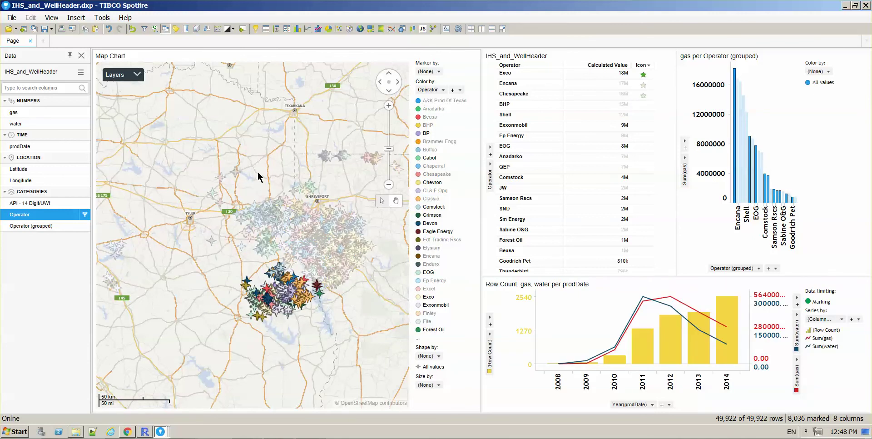
{"action": "mouse_move", "coordinate": [269, 183]}
{"action": "left_mouse_down"}
{"action": "mouse_move", "coordinate": [218, 210]}
{"action": "mouse_move", "coordinate": [295, 268]}
{"action": "mouse_move", "coordinate": [317, 223]}
{"action": "mouse_move", "coordinate": [295, 182]}
{"action": "left_mouse_up"}
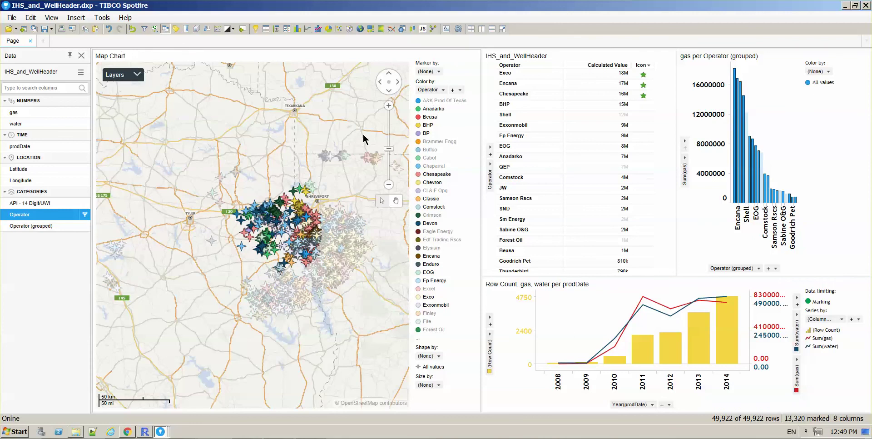
In the custom theme, change the page navigation text colour and raise its font size to 18
{"action": "left_click", "coordinate": [229, 30]}
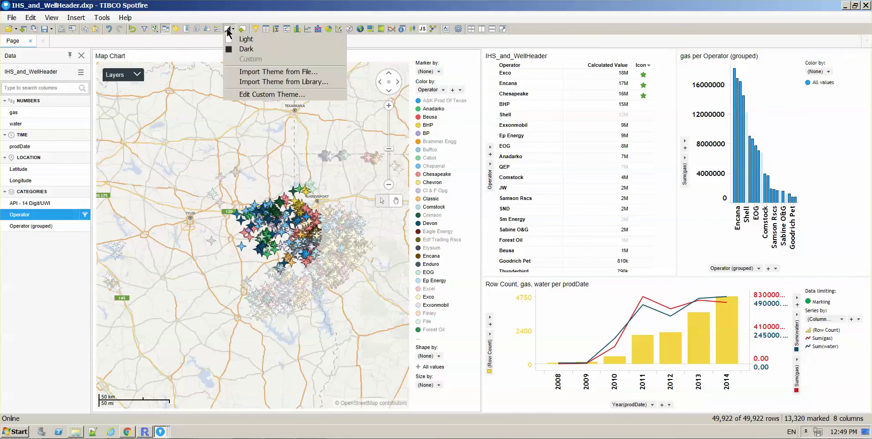
{"action": "left_click", "coordinate": [275, 95]}
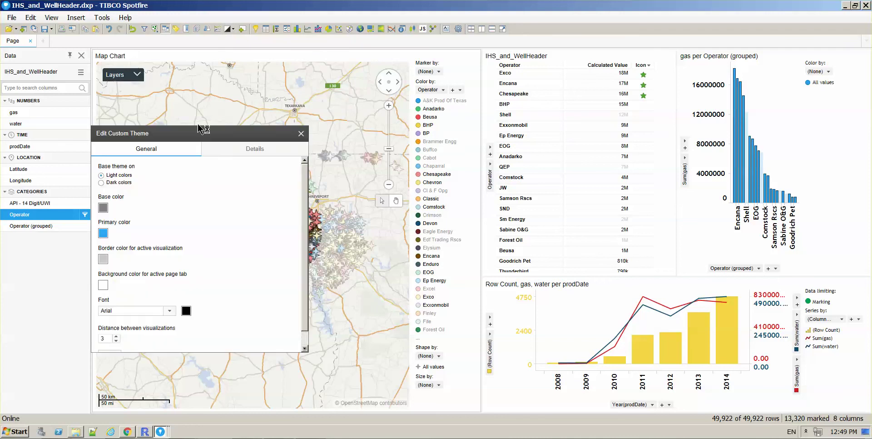
{"action": "left_click", "coordinate": [242, 154]}
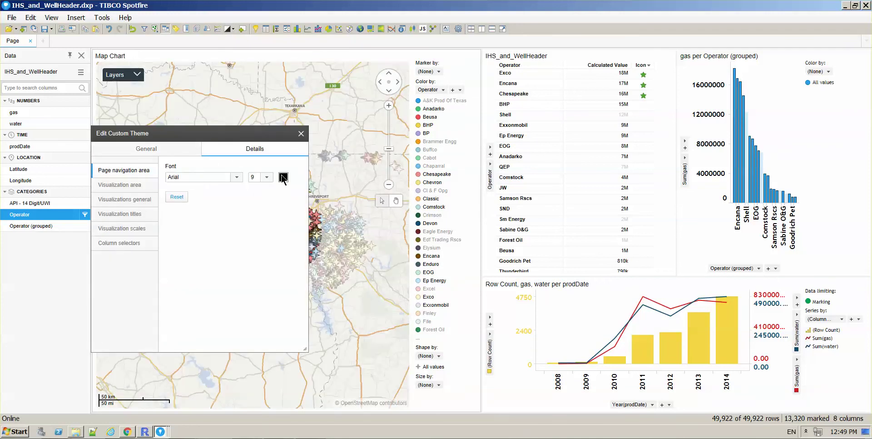
{"action": "left_click", "coordinate": [283, 178]}
{"action": "left_click", "coordinate": [286, 232]}
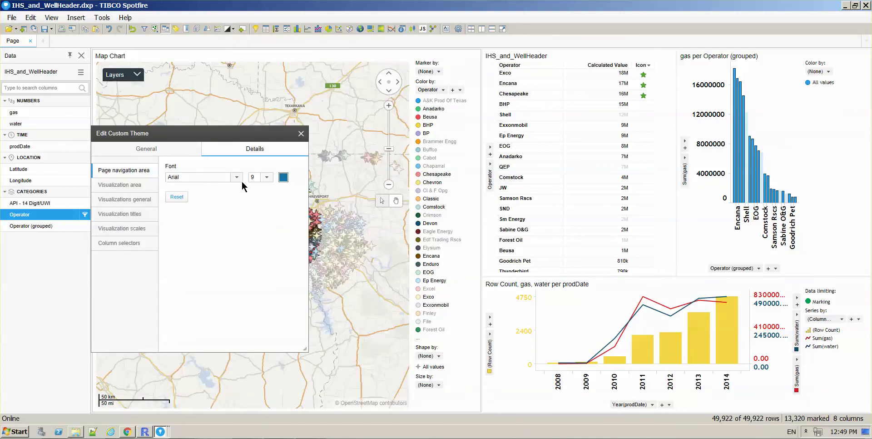
{"action": "left_click", "coordinate": [267, 176]}
{"action": "left_click", "coordinate": [256, 278]}
Give all visualizations a solid pale yellow background
{"action": "left_click", "coordinate": [140, 199]}
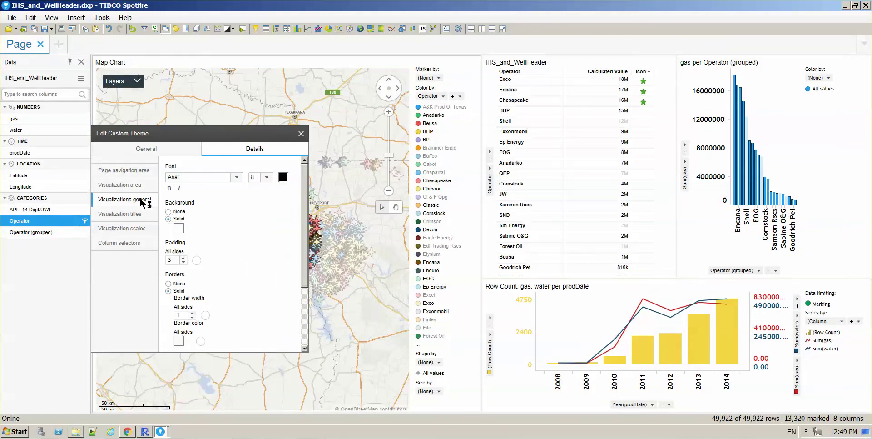
{"action": "left_click", "coordinate": [179, 228]}
{"action": "left_click", "coordinate": [218, 277]}
{"action": "left_click", "coordinate": [179, 228]}
{"action": "left_click", "coordinate": [205, 242]}
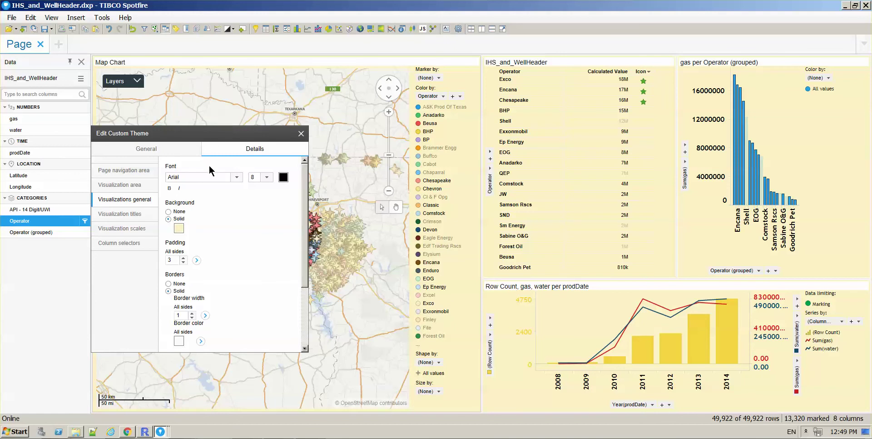
Import the theme from Oil_Gas_Production_Overview_rev.dxp, then switch to that Production Overview window
{"action": "left_click", "coordinate": [302, 135]}
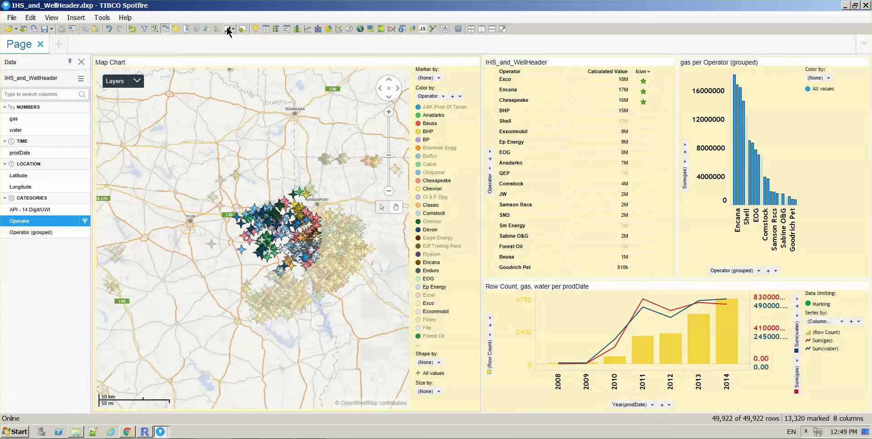
{"action": "left_click", "coordinate": [229, 28]}
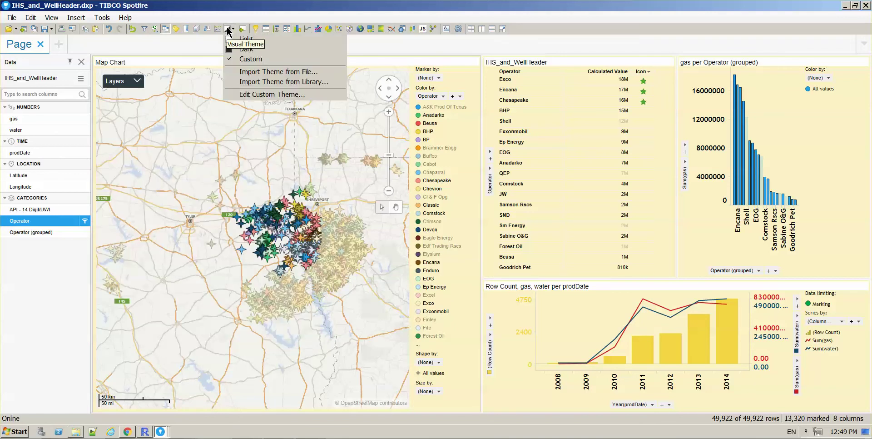
{"action": "left_click", "coordinate": [252, 71]}
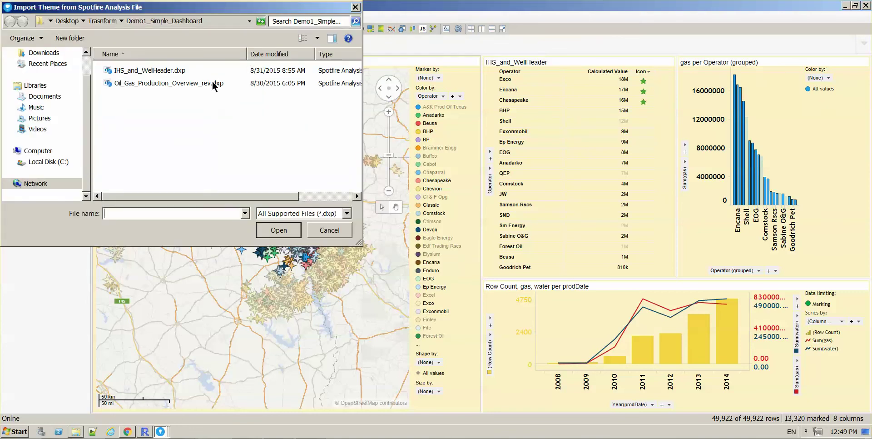
{"action": "left_click", "coordinate": [211, 83]}
{"action": "left_click", "coordinate": [269, 231]}
{"action": "left_click", "coordinate": [442, 254]}
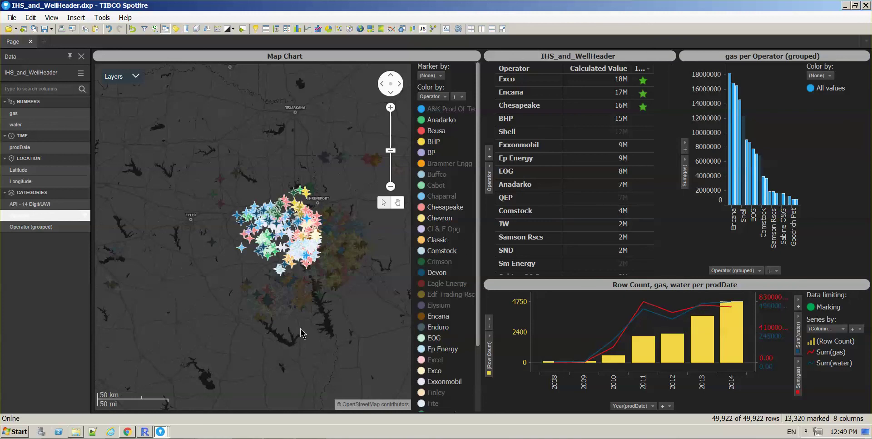
{"action": "left_click", "coordinate": [164, 434]}
{"action": "left_click", "coordinate": [165, 412]}
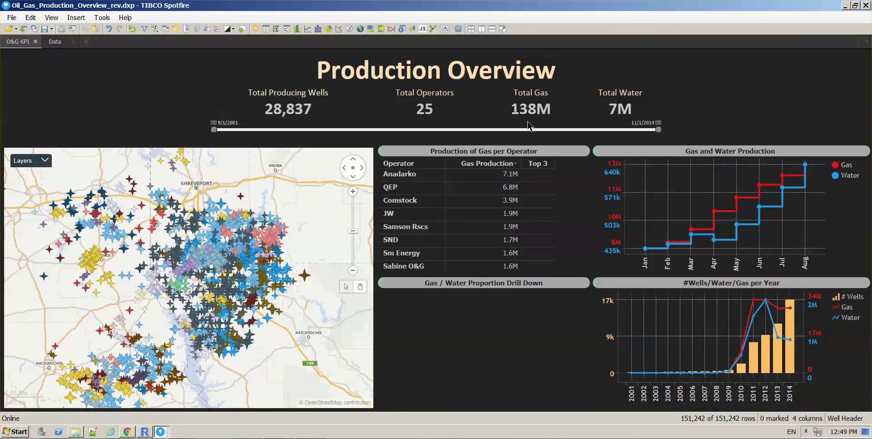
Try the date range slider, then marquee the eastern wells for a 90.8% gas / 9.2% water split
{"action": "left_click_drag", "start_coordinate": [215, 130], "coordinate": [448, 132]}
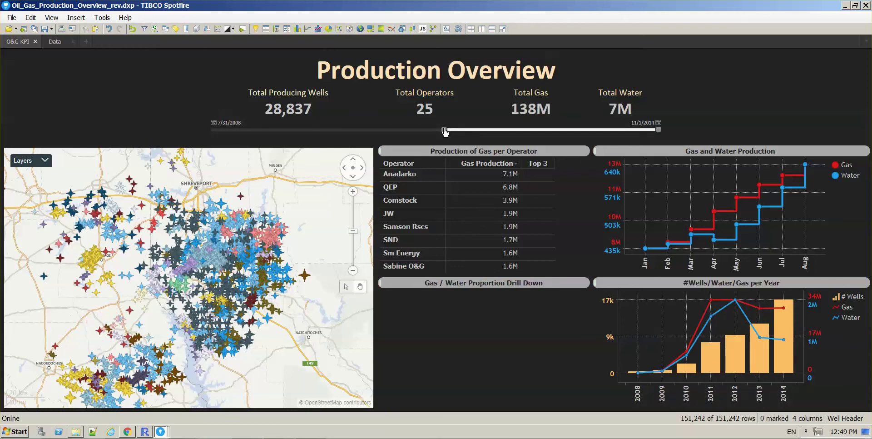
{"action": "left_click_drag", "start_coordinate": [445, 131], "coordinate": [208, 135]}
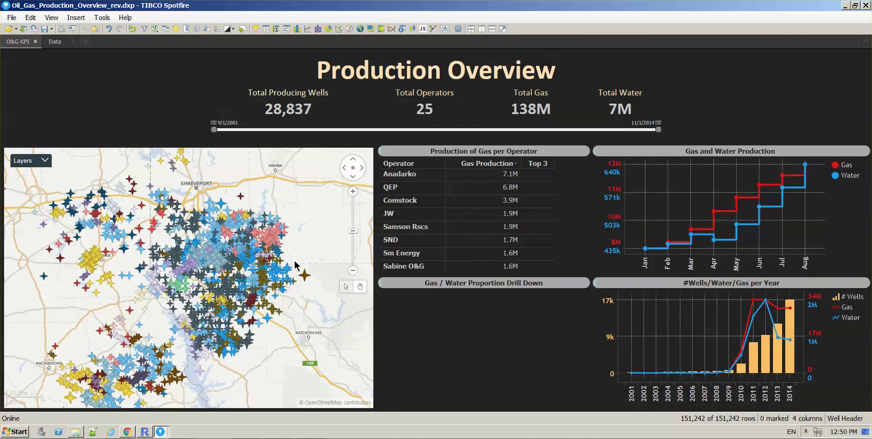
{"action": "left_click_drag", "start_coordinate": [269, 304], "coordinate": [320, 267]}
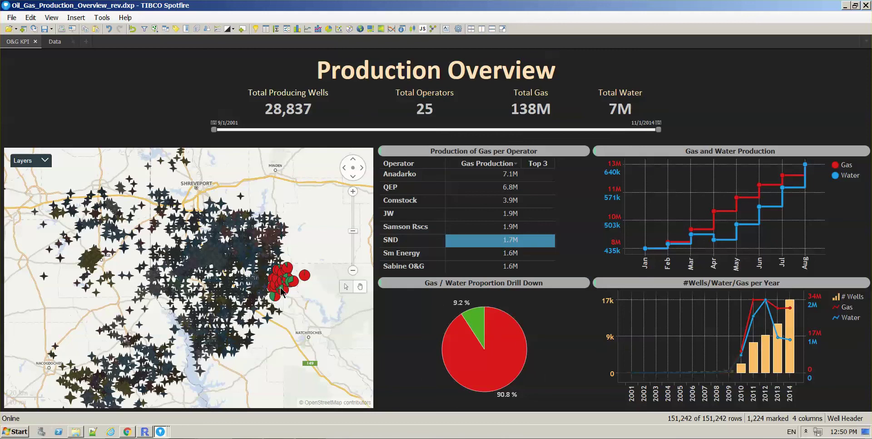
Clear the marking, zoom the map out and mark wells in its upper area
{"action": "left_click", "coordinate": [280, 192]}
{"action": "left_click", "coordinate": [353, 270]}
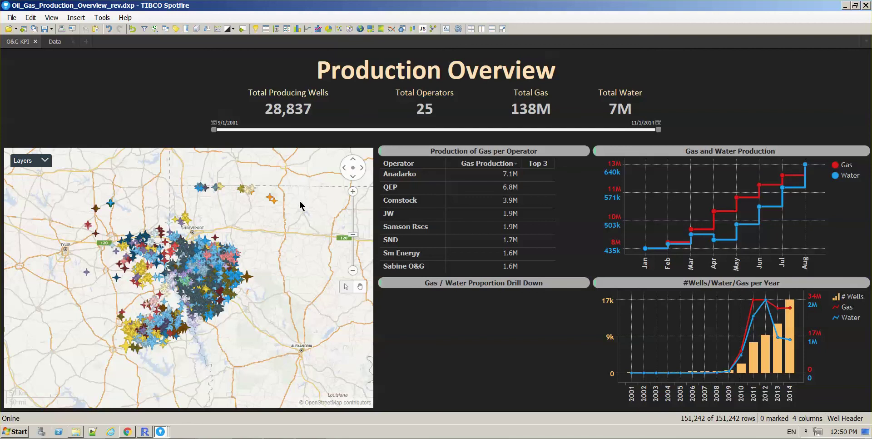
{"action": "left_click_drag", "start_coordinate": [281, 176], "coordinate": [227, 225]}
Zoom in to mark a few wells near Grand Cane (96.1% gas), then zoom out and show map layers
{"action": "left_click", "coordinate": [353, 191]}
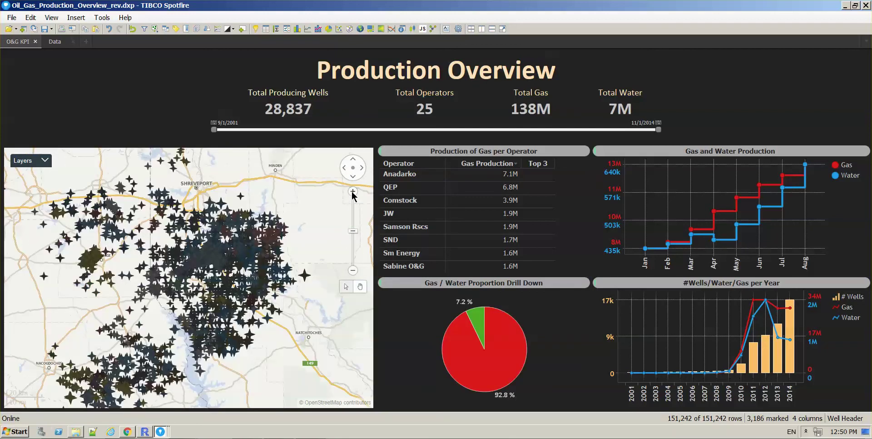
{"action": "left_click", "coordinate": [353, 191]}
{"action": "left_click", "coordinate": [353, 191]}
{"action": "left_click", "coordinate": [353, 192]}
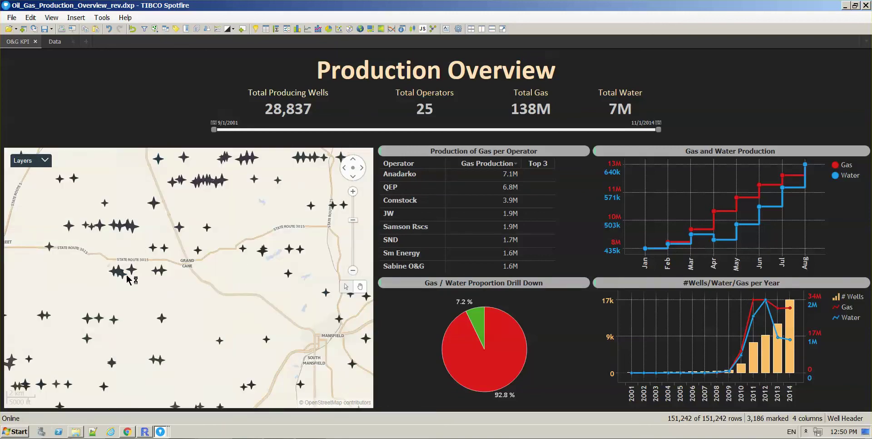
{"action": "mouse_move", "coordinate": [212, 217]}
{"action": "left_mouse_down"}
{"action": "mouse_move", "coordinate": [143, 208]}
{"action": "mouse_move", "coordinate": [315, 347]}
{"action": "mouse_move", "coordinate": [235, 216]}
{"action": "left_mouse_up"}
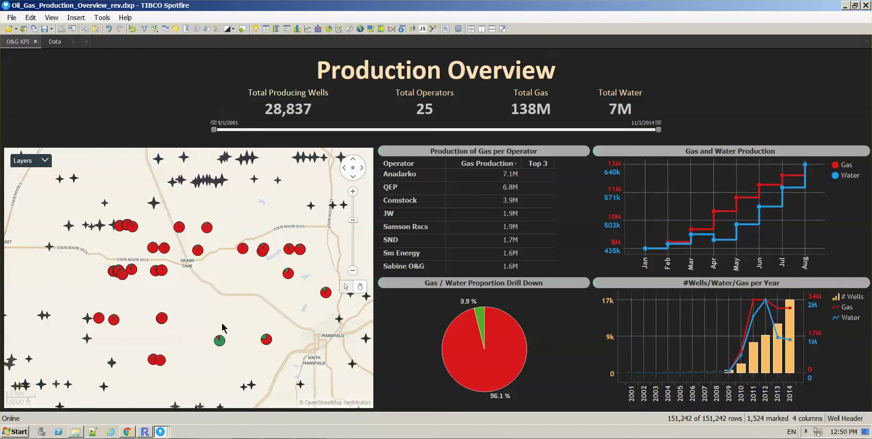
{"action": "left_click", "coordinate": [354, 271]}
{"action": "left_click", "coordinate": [354, 271]}
{"action": "left_click", "coordinate": [354, 270]}
{"action": "left_click", "coordinate": [353, 270]}
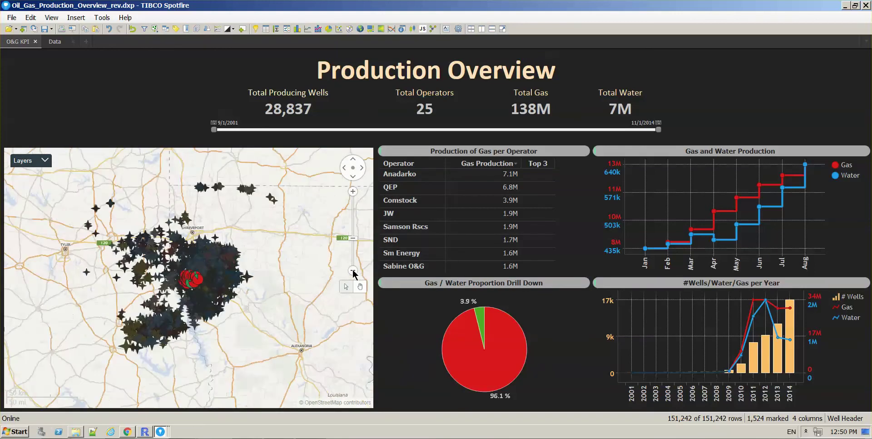
{"action": "left_click", "coordinate": [353, 270]}
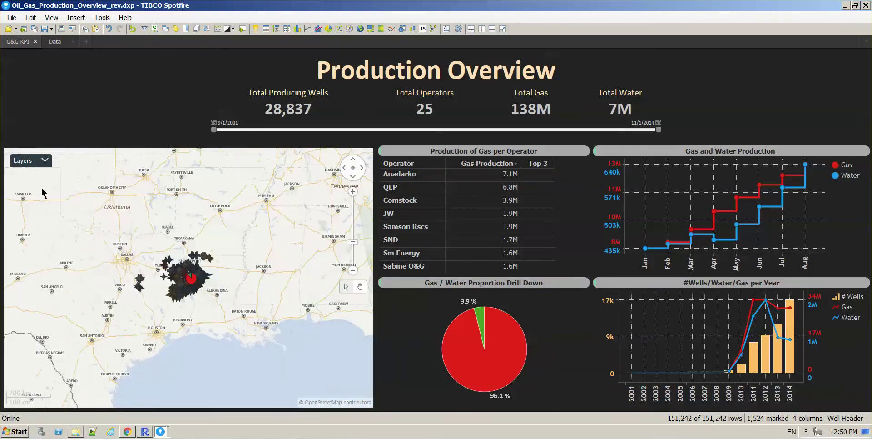
{"action": "left_click", "coordinate": [45, 161]}
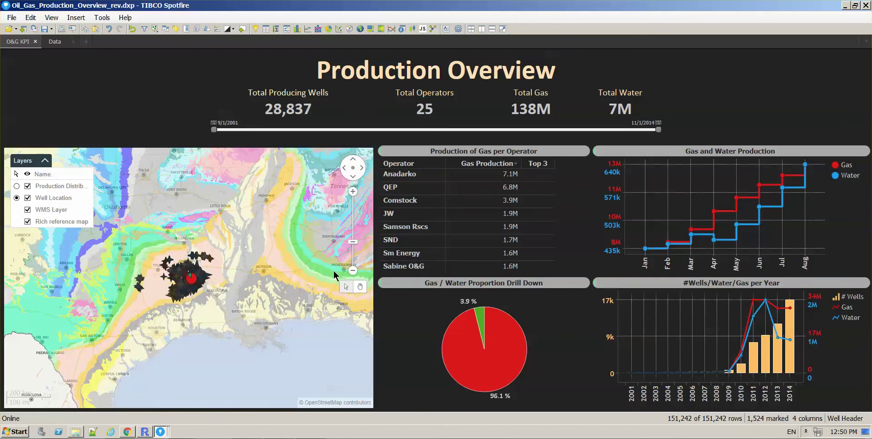
Turn the WMS Layer off, on and off again, then scroll through the operator table
{"action": "left_click", "coordinate": [28, 210]}
{"action": "left_click", "coordinate": [28, 210]}
{"action": "left_click", "coordinate": [28, 210]}
{"action": "scroll", "coordinate": [500, 266], "scroll_direction": "down", "scroll_amount": 1}
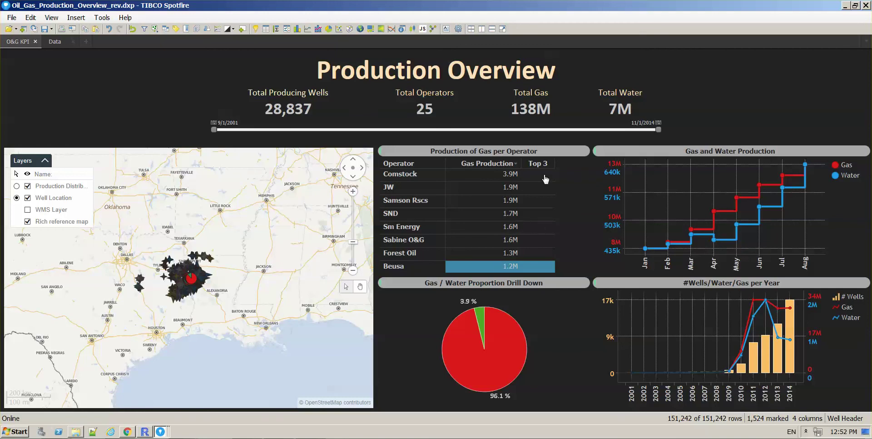
{"action": "scroll", "coordinate": [543, 177], "scroll_direction": "up", "scroll_amount": 6}
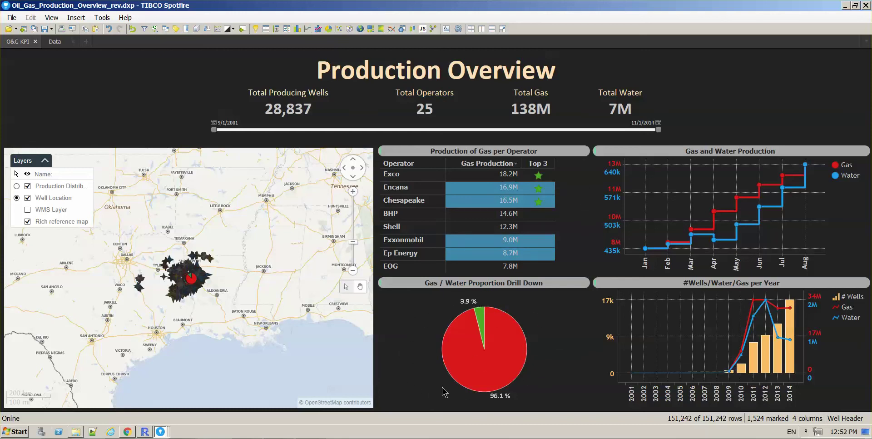
Zoom the map in on the well cluster around Shreveport
{"action": "left_click", "coordinate": [353, 192]}
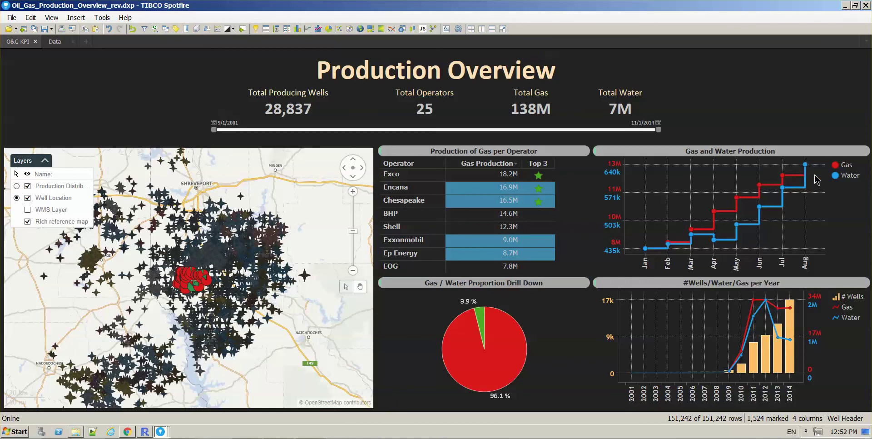
Forecast gas and water production through December, then mark the 8,776 wells east of Shreveport
{"action": "right_click", "coordinate": [677, 186]}
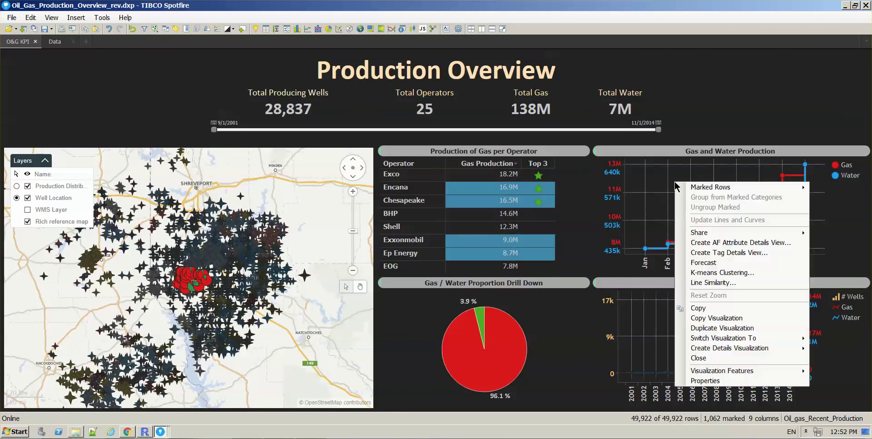
{"action": "left_click", "coordinate": [709, 266]}
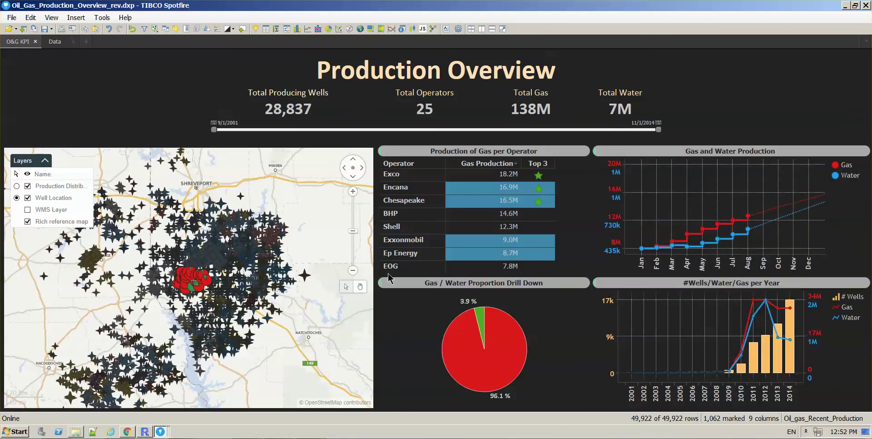
{"action": "left_click", "coordinate": [303, 204]}
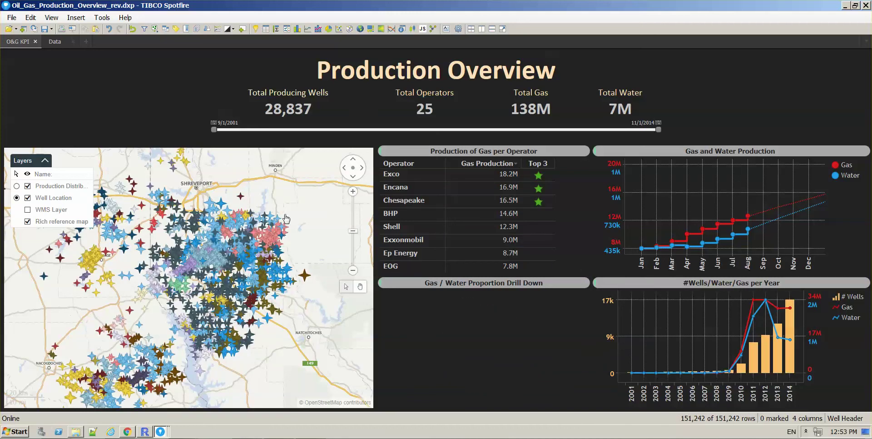
{"action": "mouse_move", "coordinate": [285, 212]}
{"action": "left_mouse_down"}
{"action": "mouse_move", "coordinate": [243, 262]}
{"action": "mouse_move", "coordinate": [300, 256]}
{"action": "mouse_move", "coordinate": [306, 229]}
{"action": "left_mouse_up"}
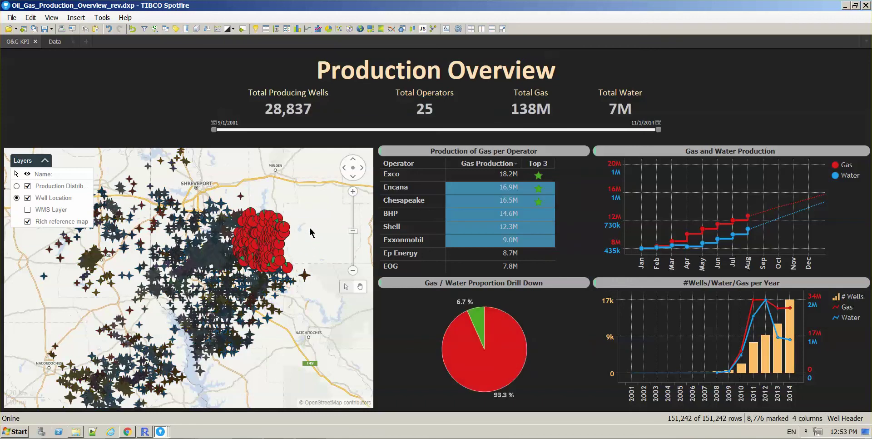